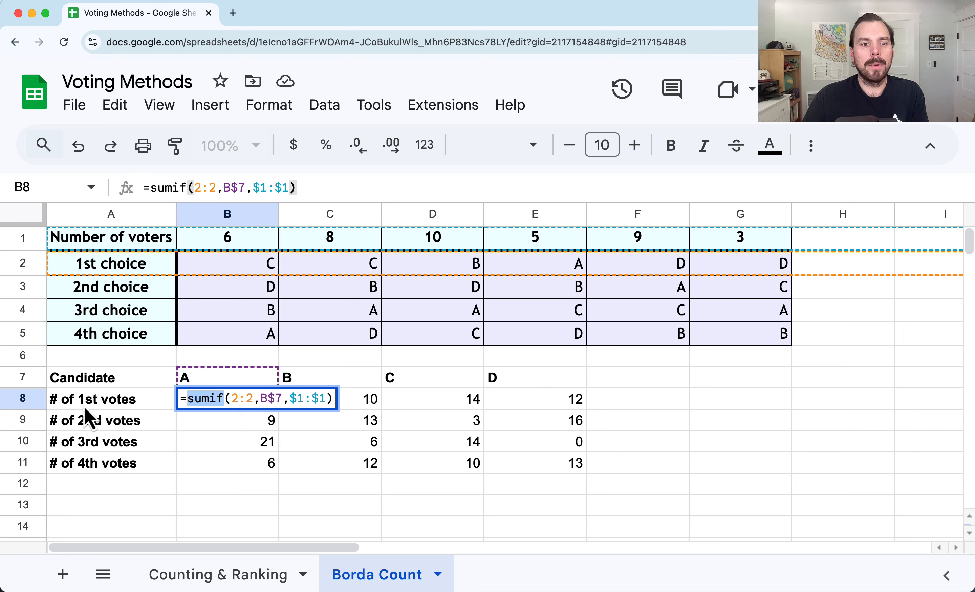
Review the SUMIF vote counts in B8:E11 and the 1st to 4th choice rows they draw from
key("Return")
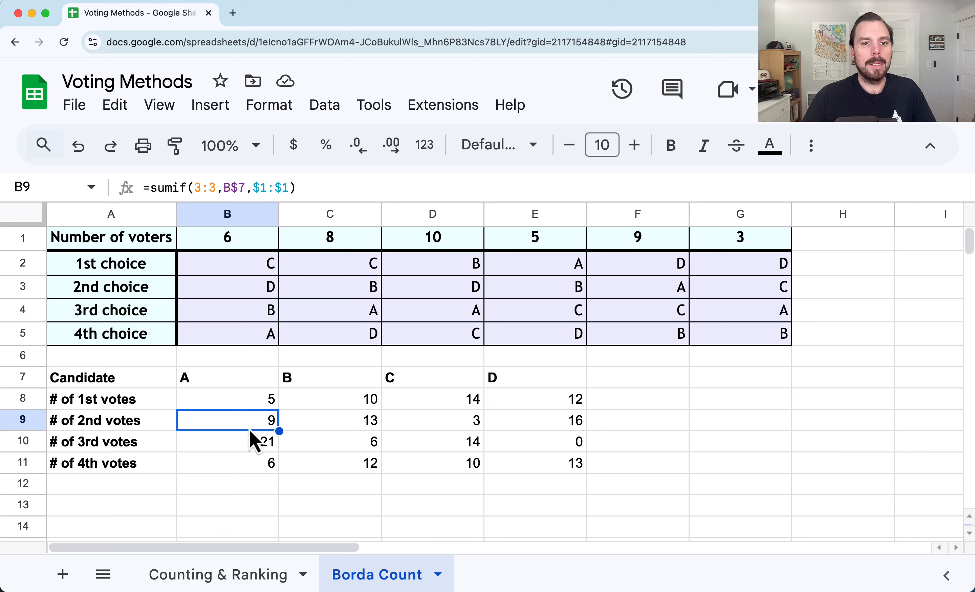
left_click_drag(257, 401, 577, 468)
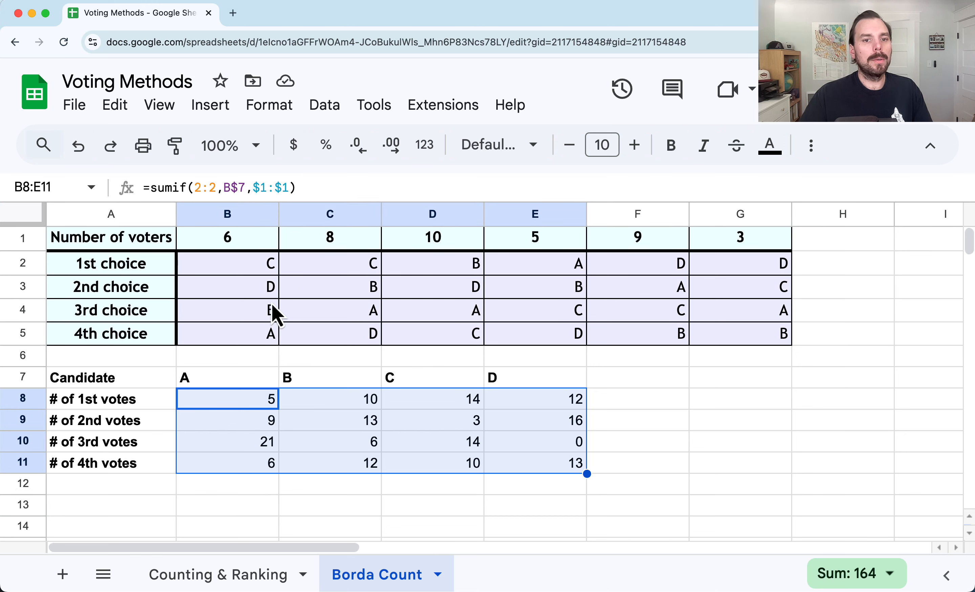
left_click(18, 337)
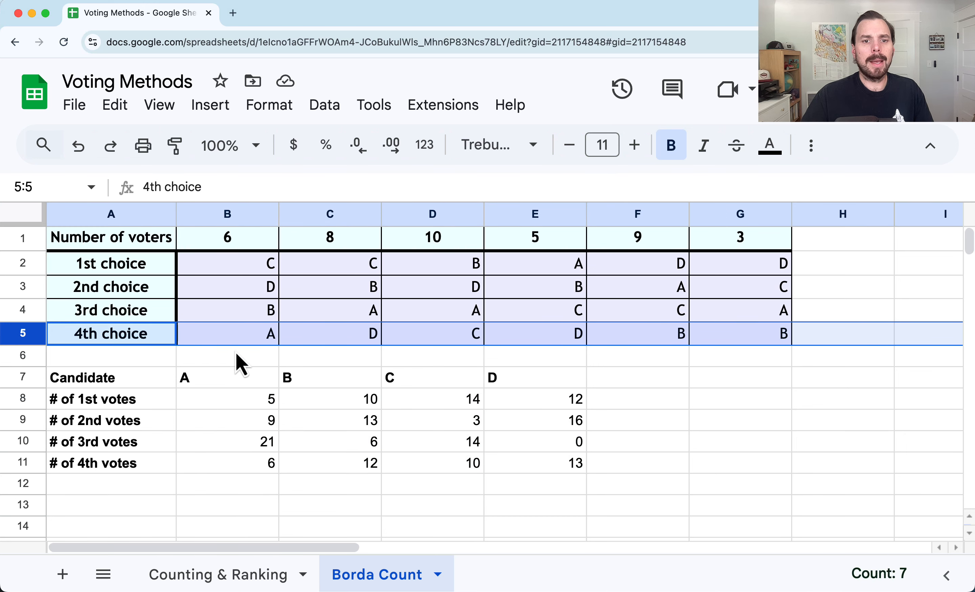
left_click(17, 315)
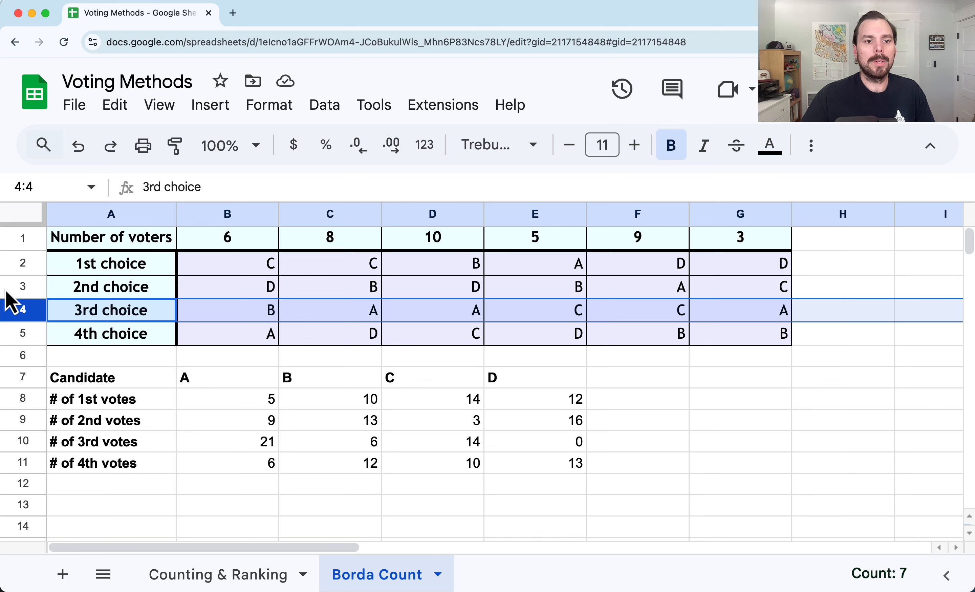
left_click(18, 293)
left_click(18, 267)
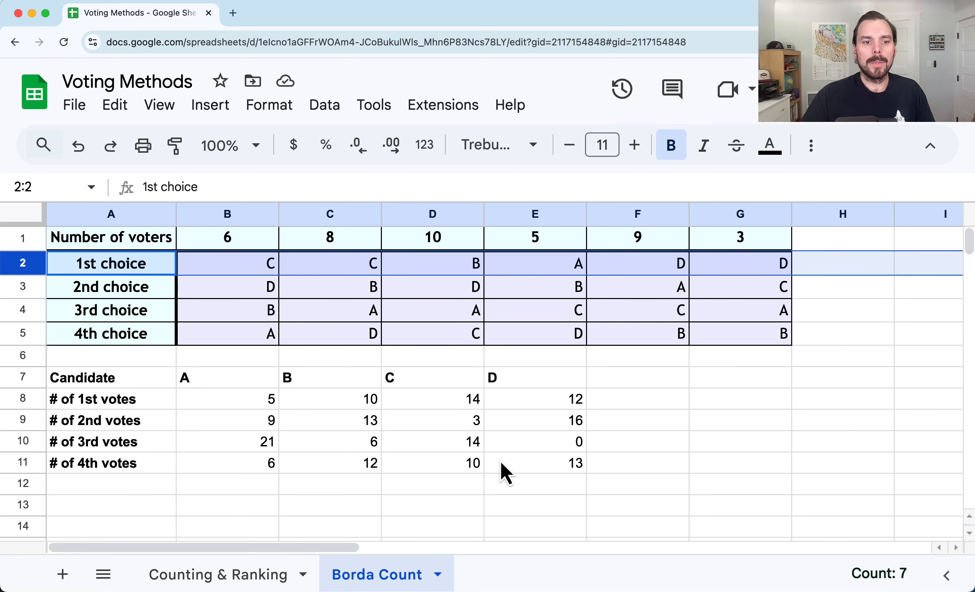
Add the heading Points in F7, beside candidate D's column
left_click(643, 384)
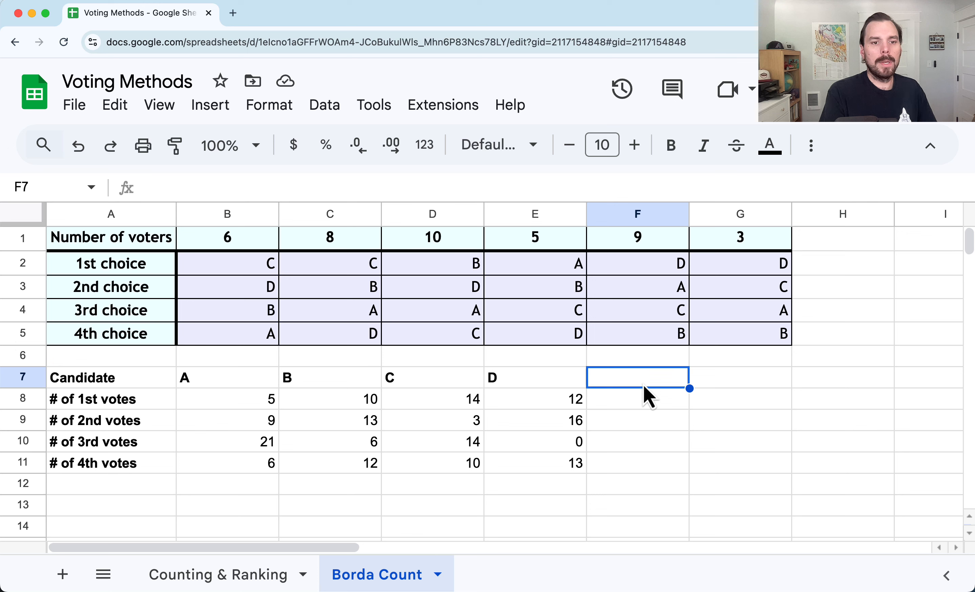
type("Points")
key("Return")
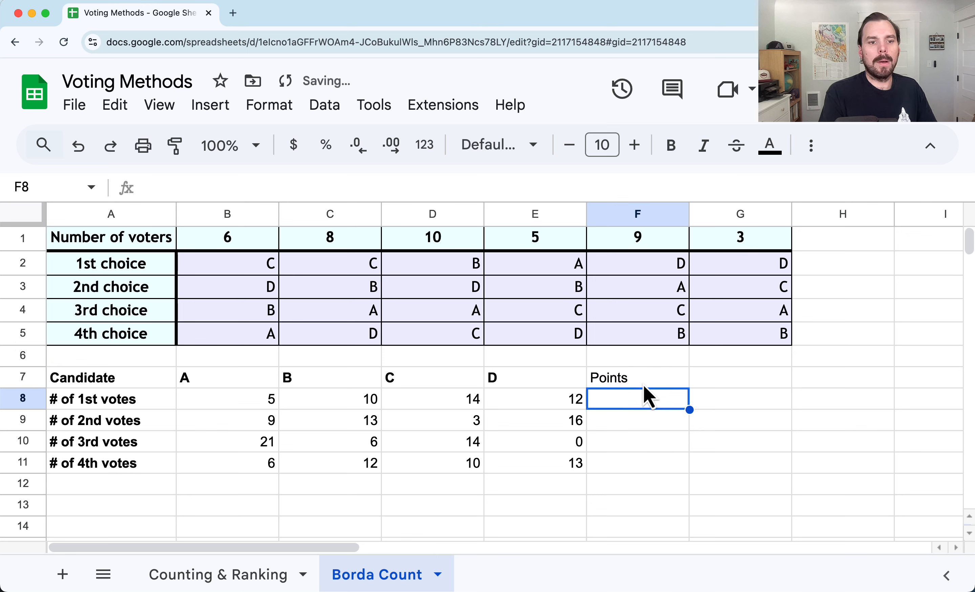
Enter point values 4, 3, 2 and 1 in F8:F11 for 1st to 4th votes, and bold the Points heading
type("4")
key("Return")
type("3")
key("Return")
type("2")
key("Return")
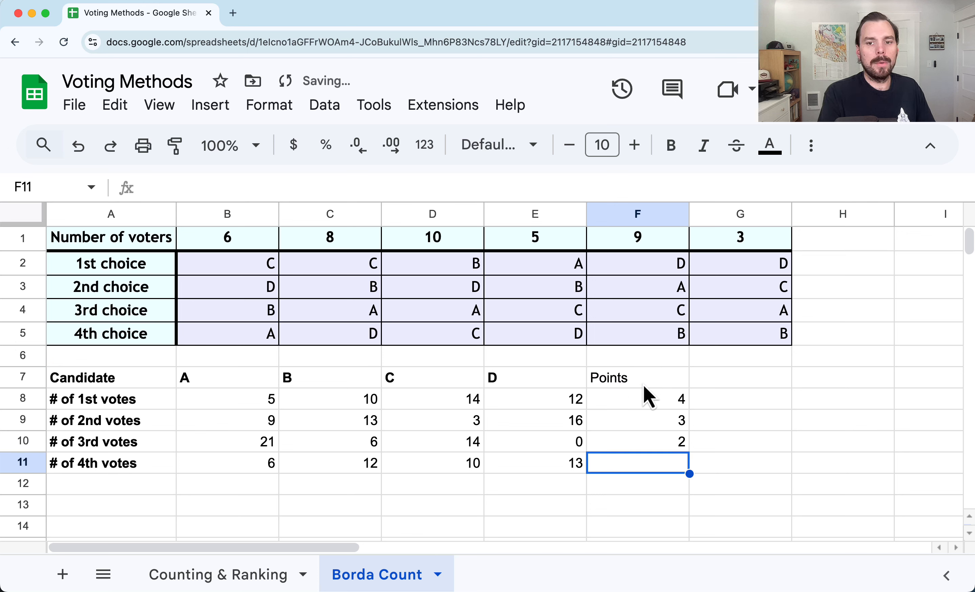
type("1")
key("Return")
left_click(660, 376)
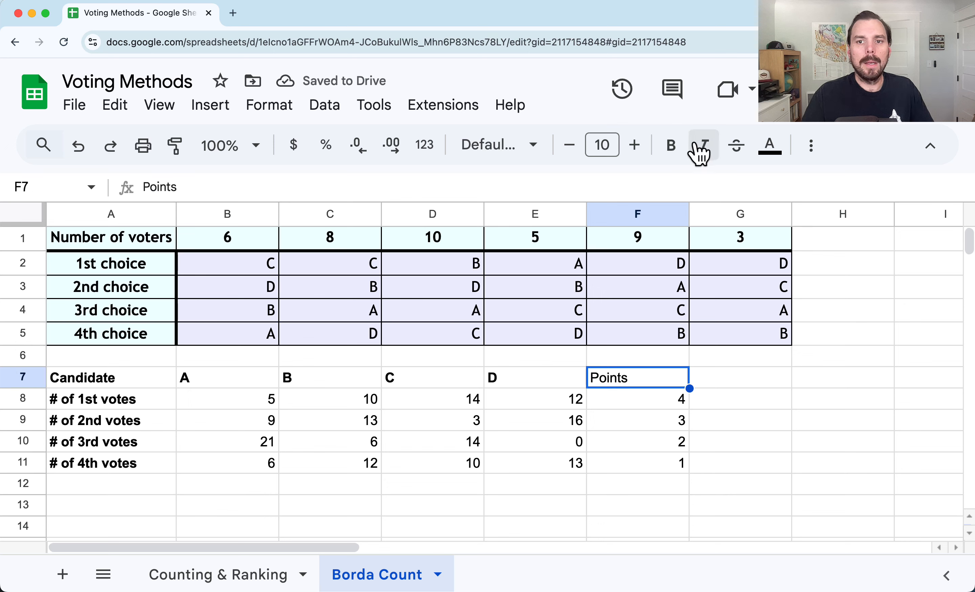
left_click(673, 147)
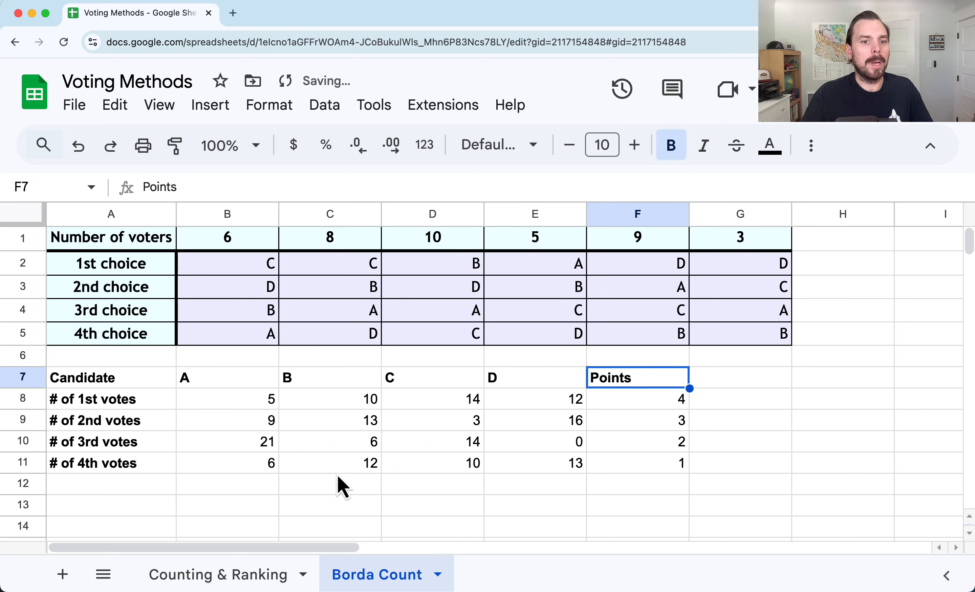
Label A12 as Total Borda Count in bold, below the 4th votes row
left_click(88, 485)
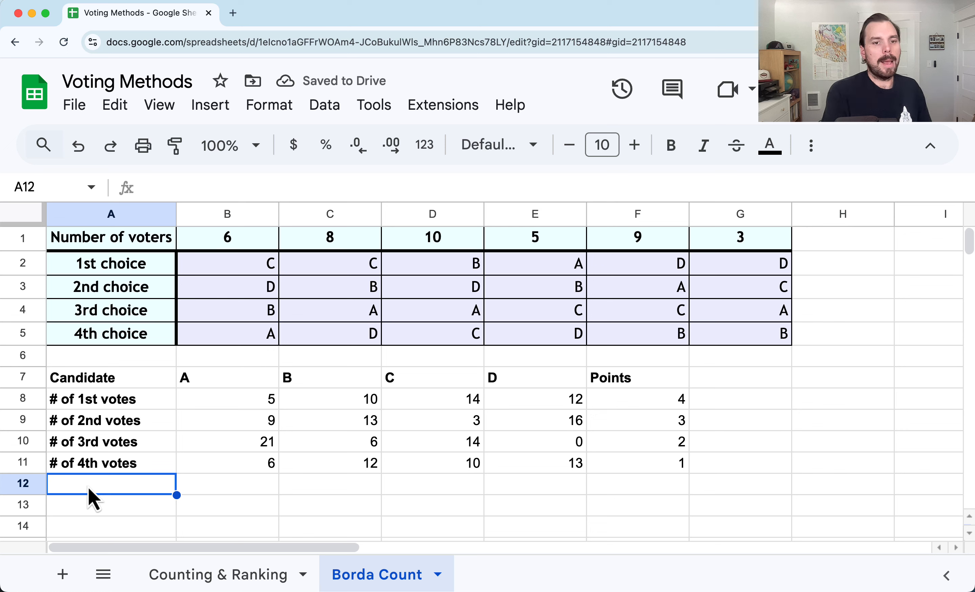
type("Total Borda")
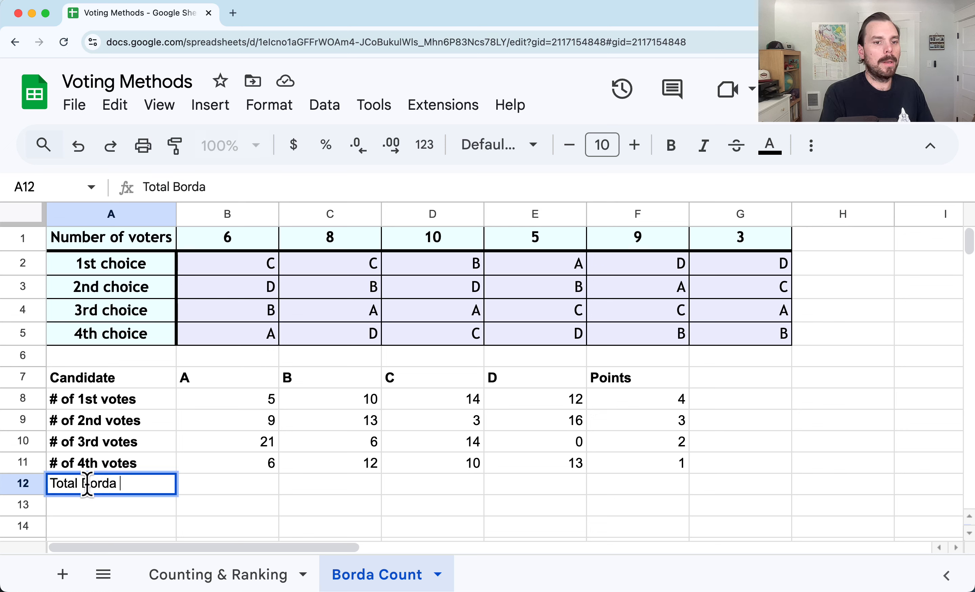
type(" Count")
key("Return")
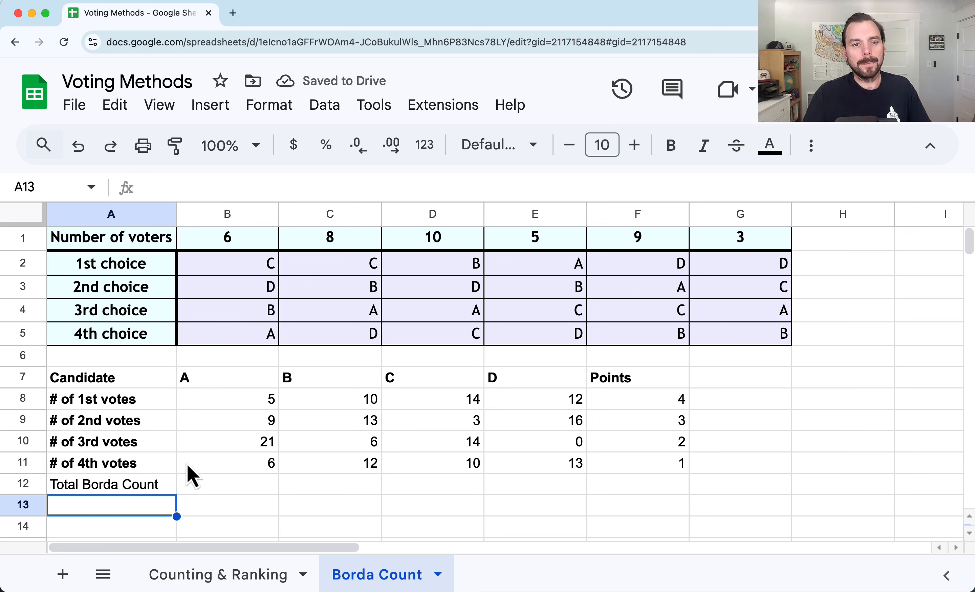
left_click(140, 492)
key("super+b")
Examine how candidate A's vote counts in column B pair with the point values in column F
left_click(227, 494)
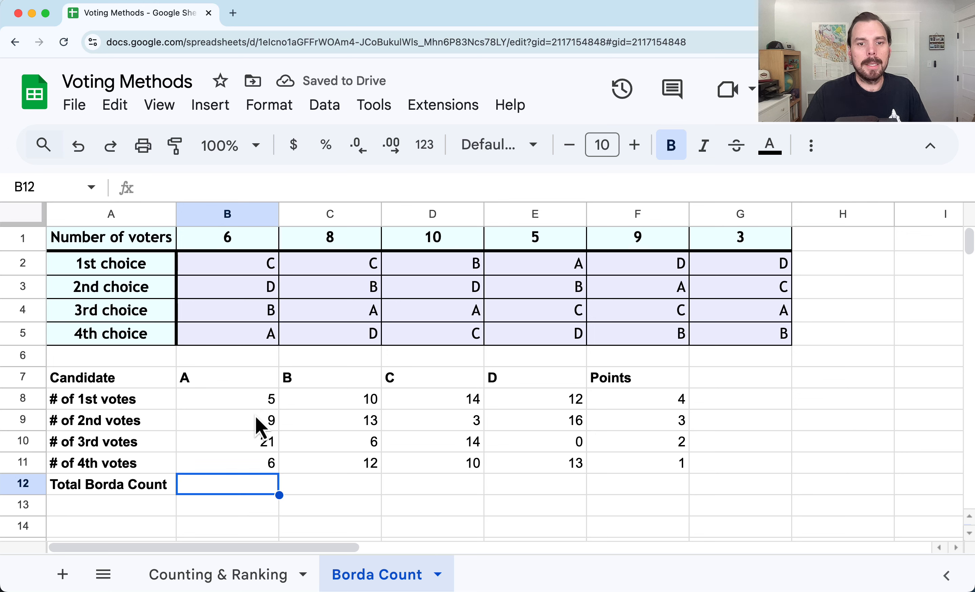
left_click(251, 405)
left_click(612, 400)
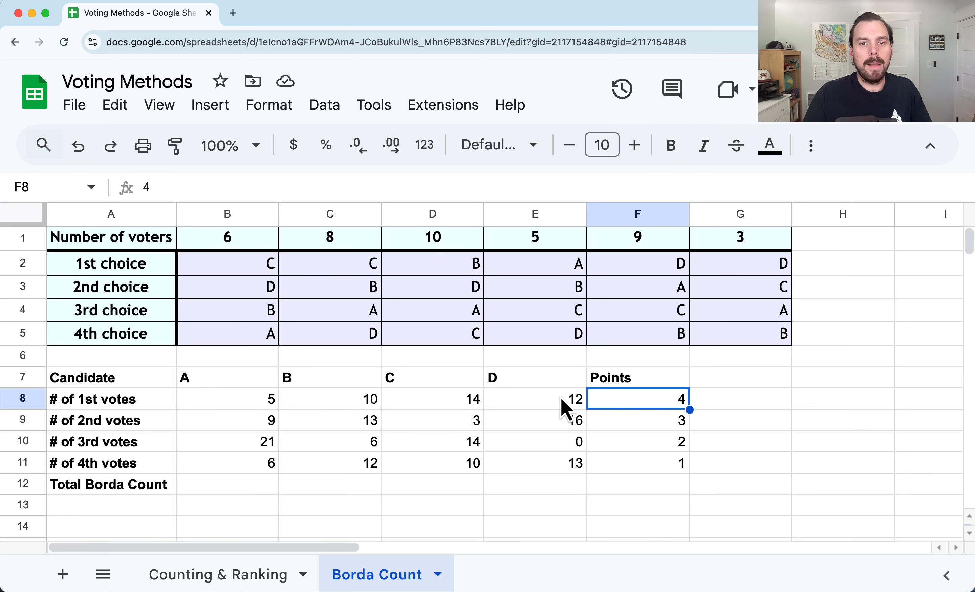
left_click(245, 425)
left_click(659, 422)
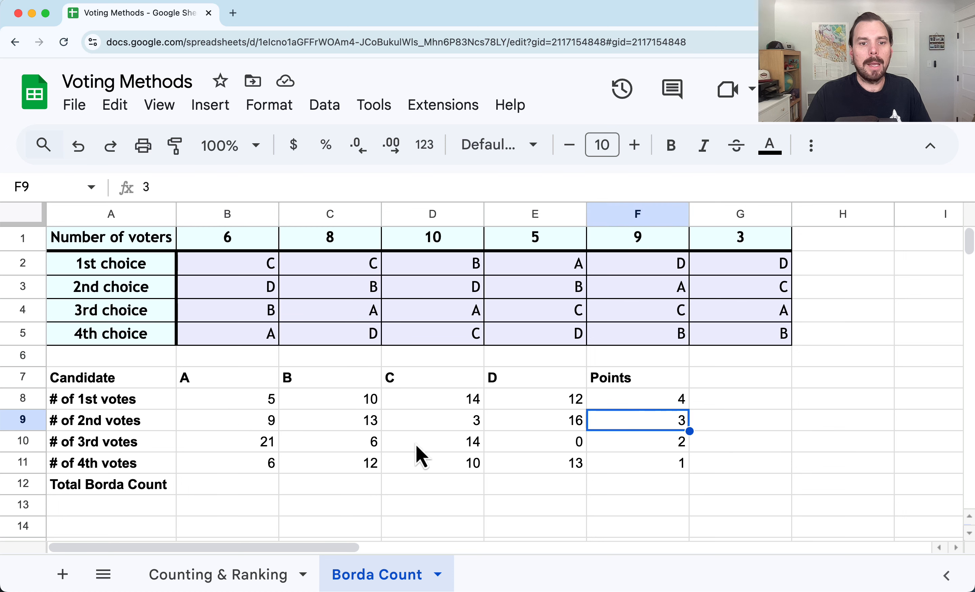
left_click(251, 442)
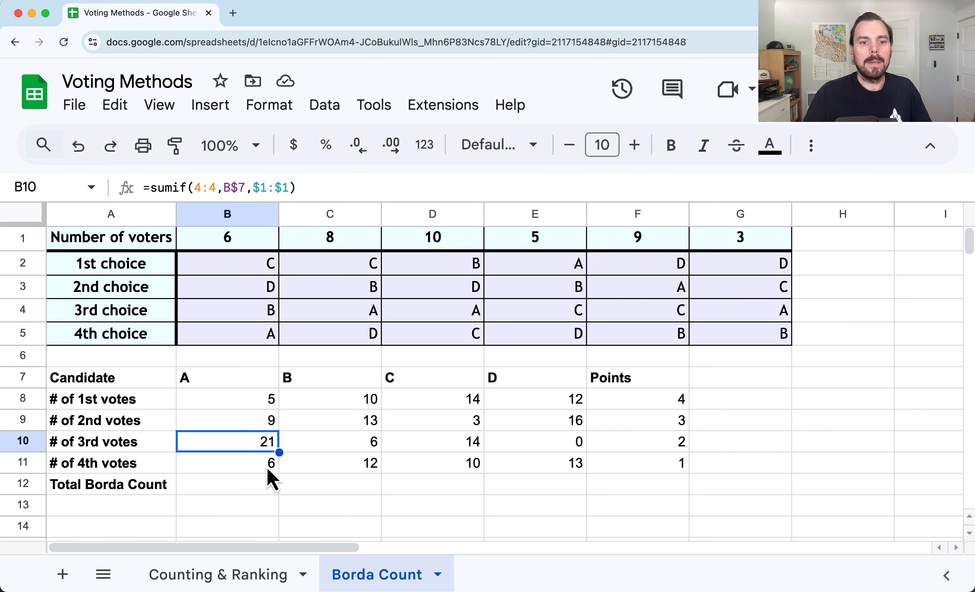
Start candidate A's total in B12 with the 1st votes times their points, as =B8*$F$8 with an absolute points reference
left_click(237, 486)
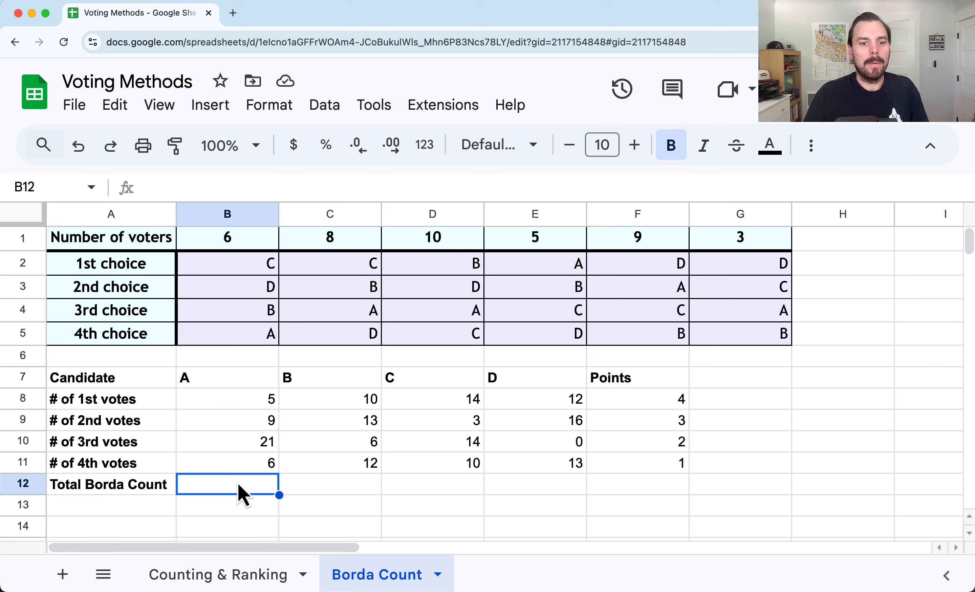
type("=")
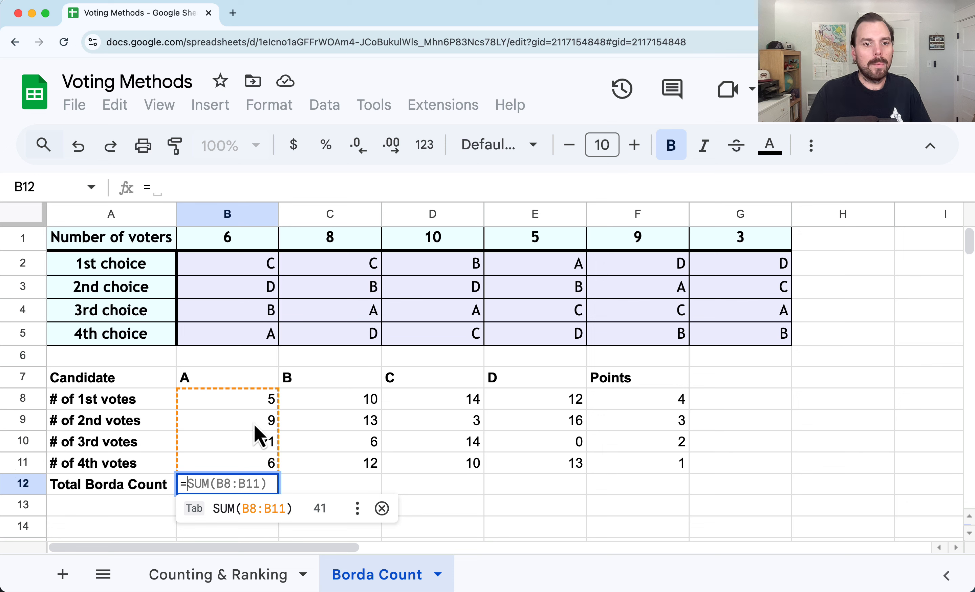
left_click(255, 406)
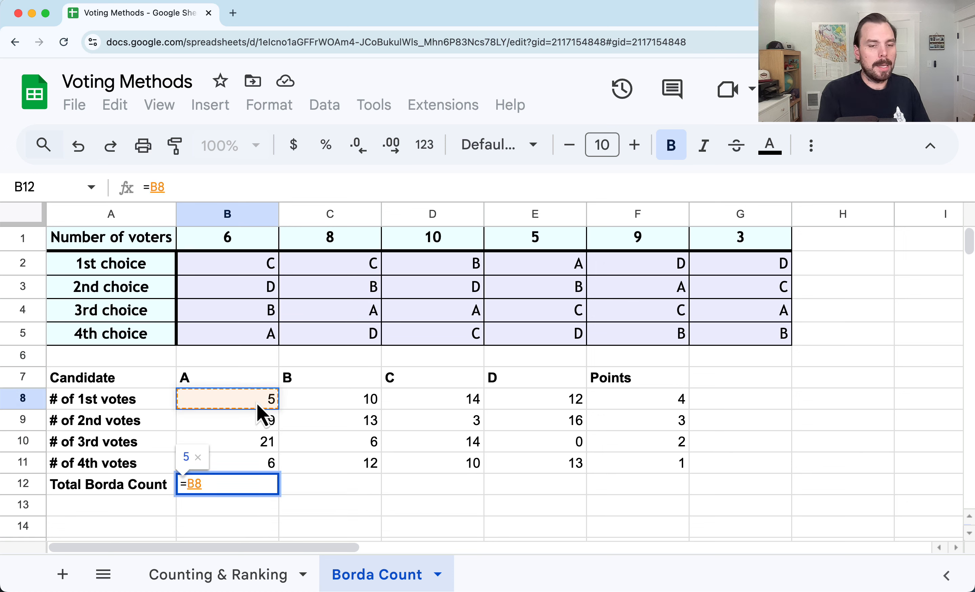
type("*")
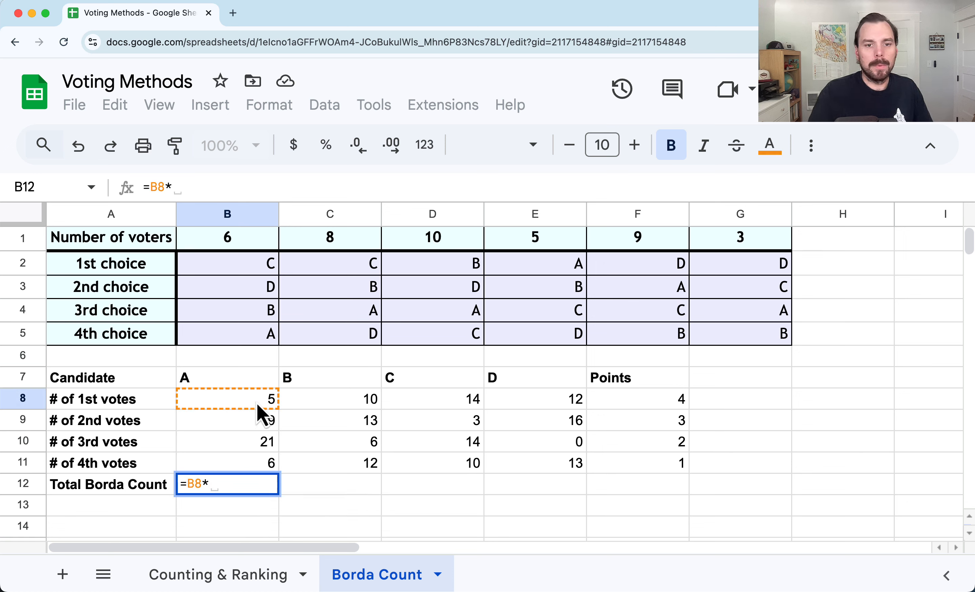
left_click(654, 400)
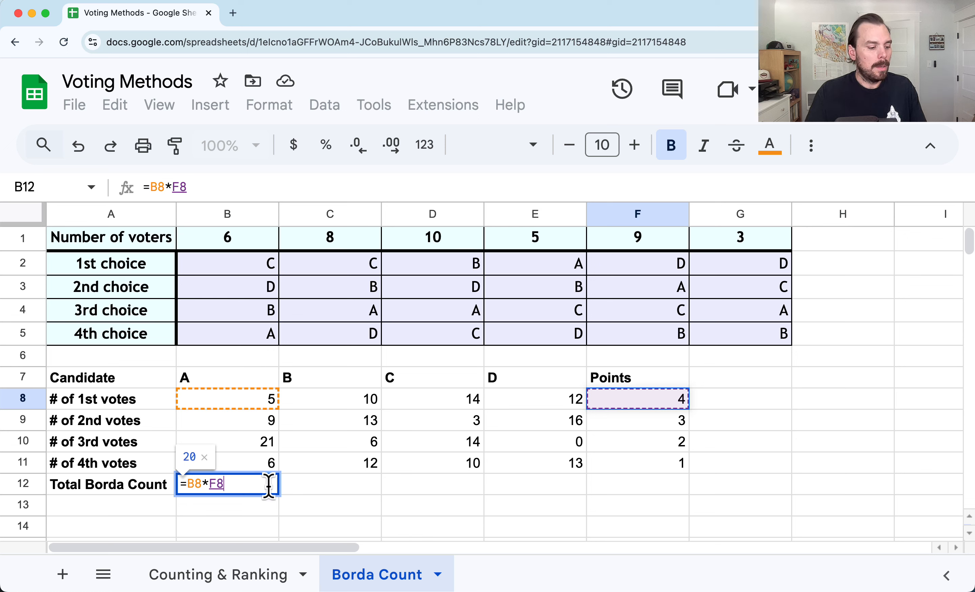
key("F4")
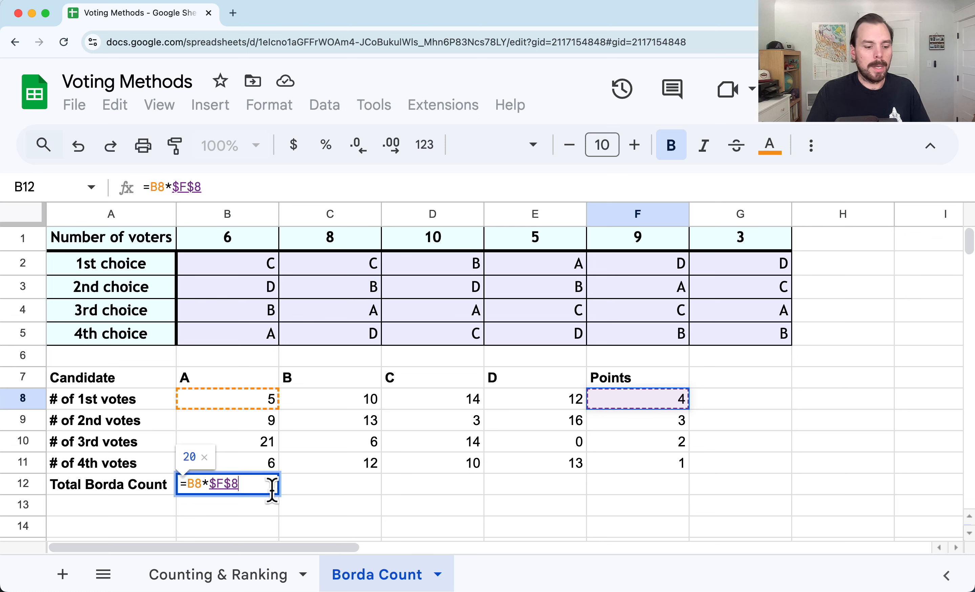
Extend the B12 formula with the 2nd votes term +B9*$F$9, keeping the points reference absolute
type("+")
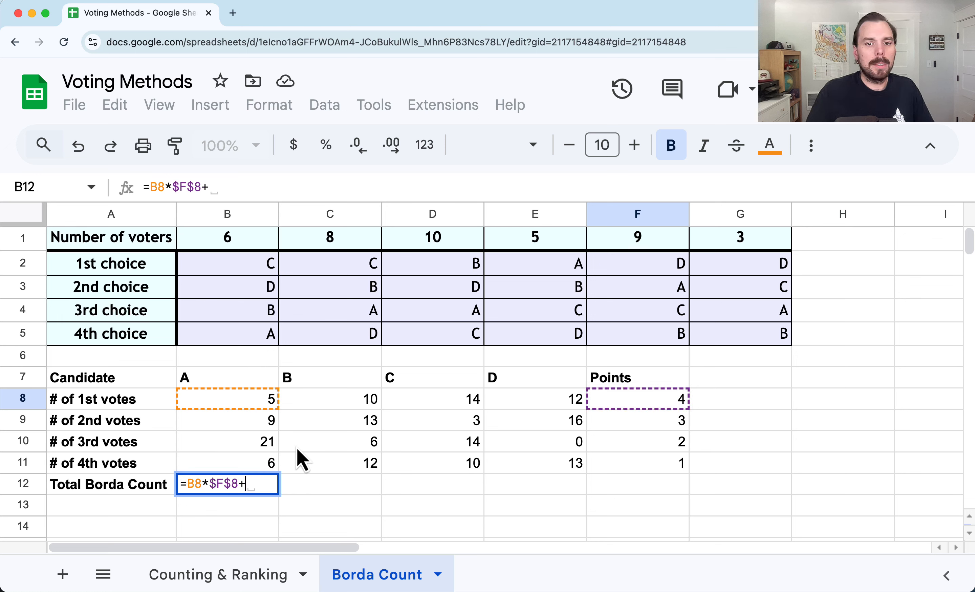
left_click(228, 425)
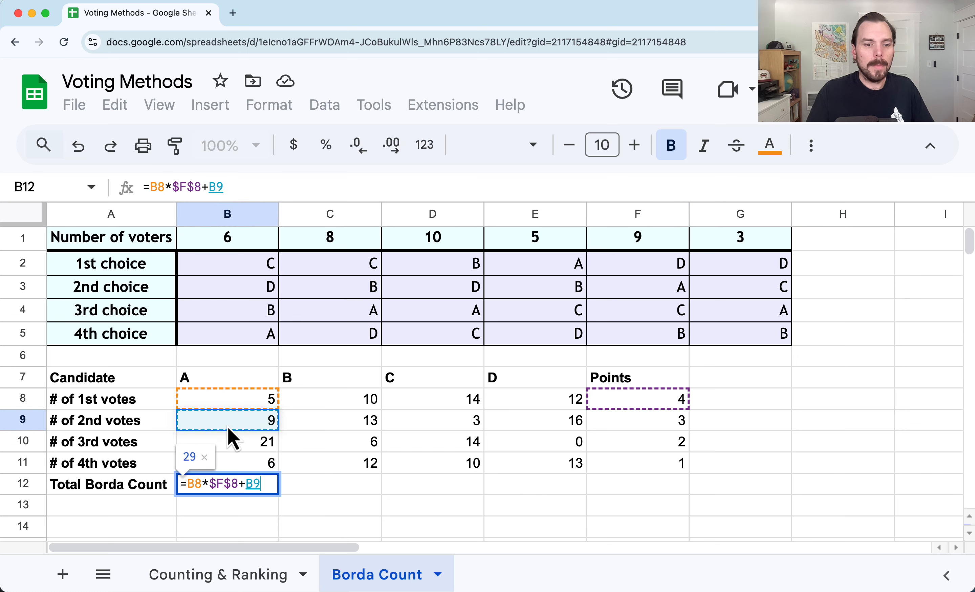
type("*")
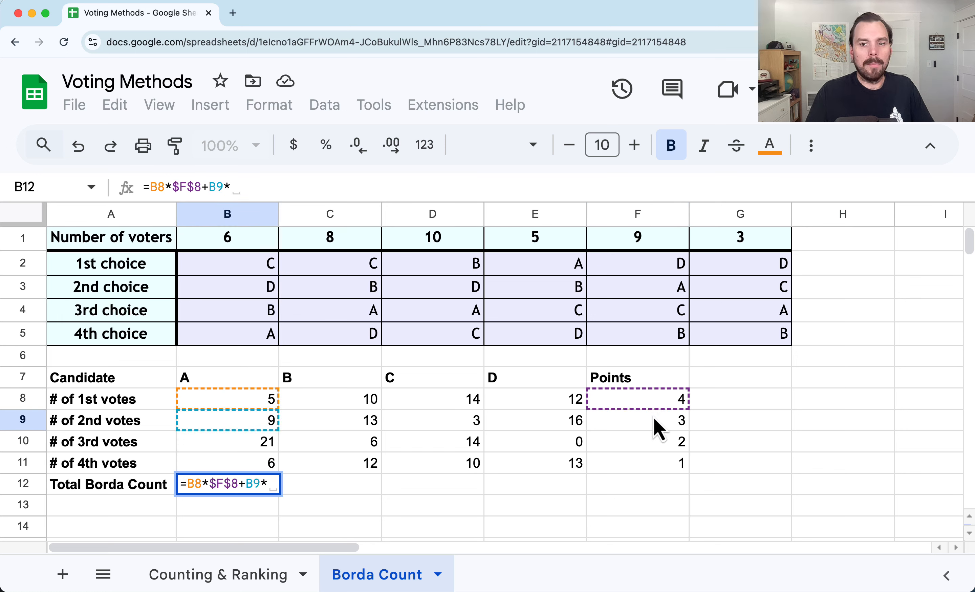
left_click(654, 426)
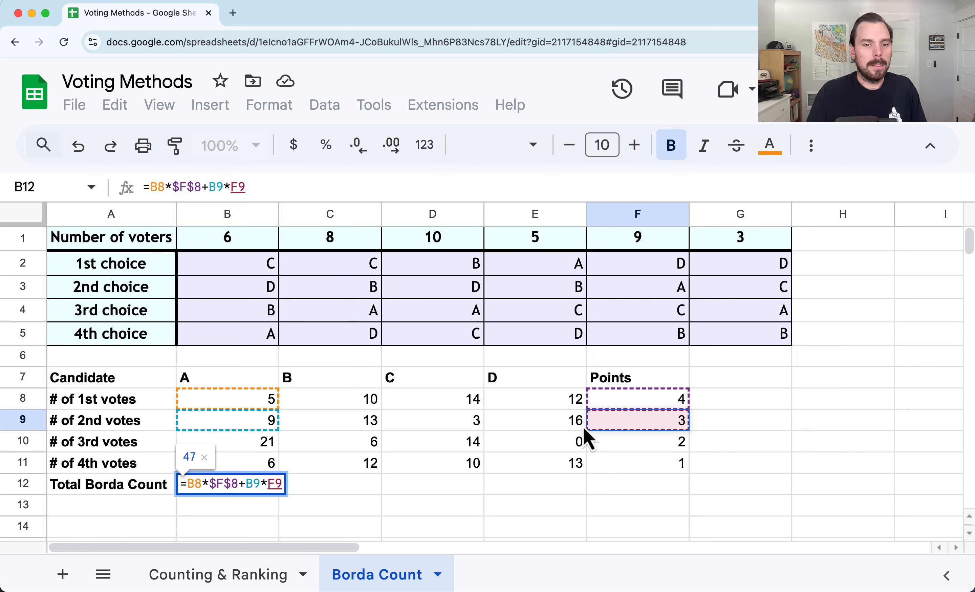
key("F4")
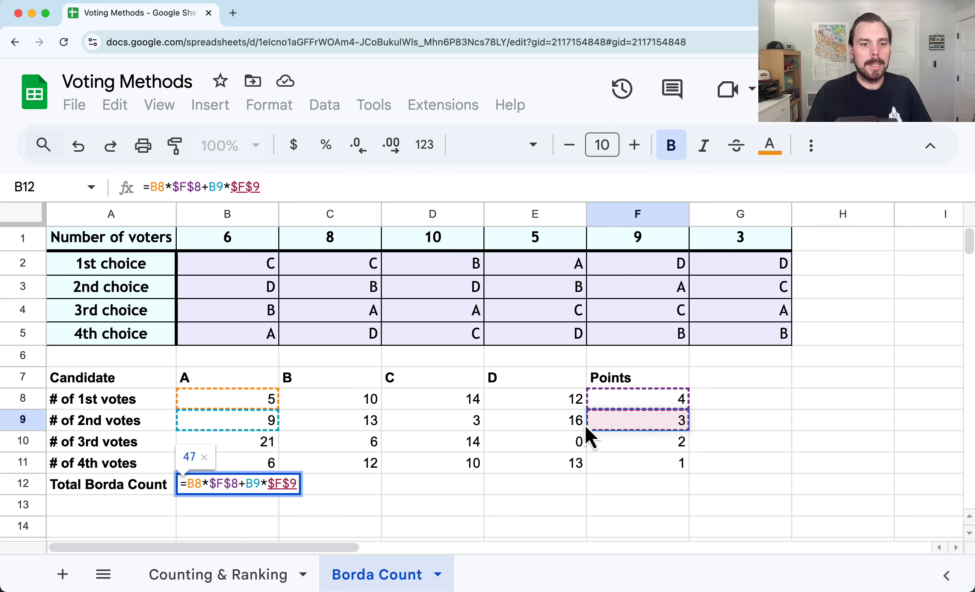
Add the 3rd votes term +B10*$F$10 to the B12 formula, with an absolute reference to the points cell
type("+")
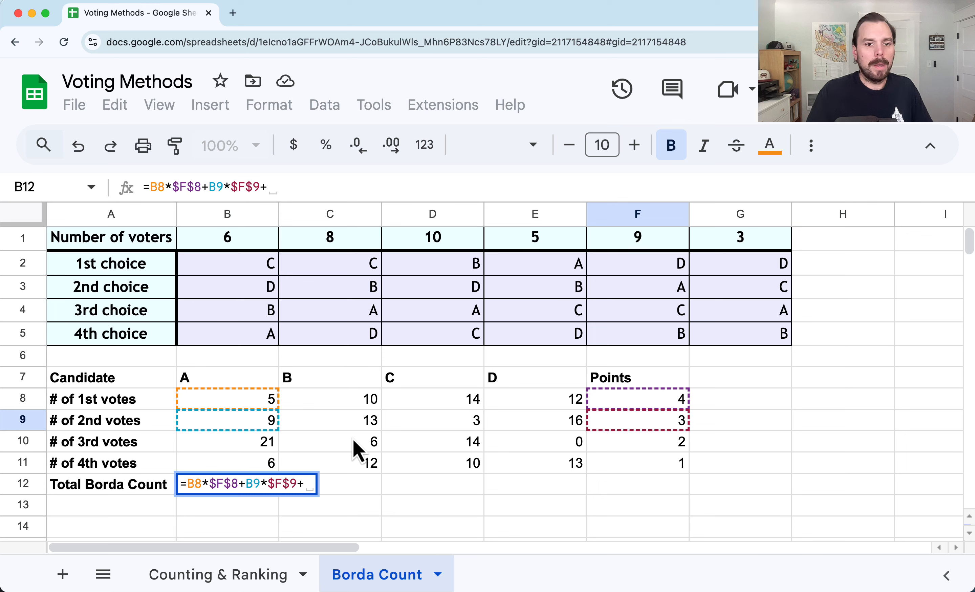
left_click(250, 446)
type("*")
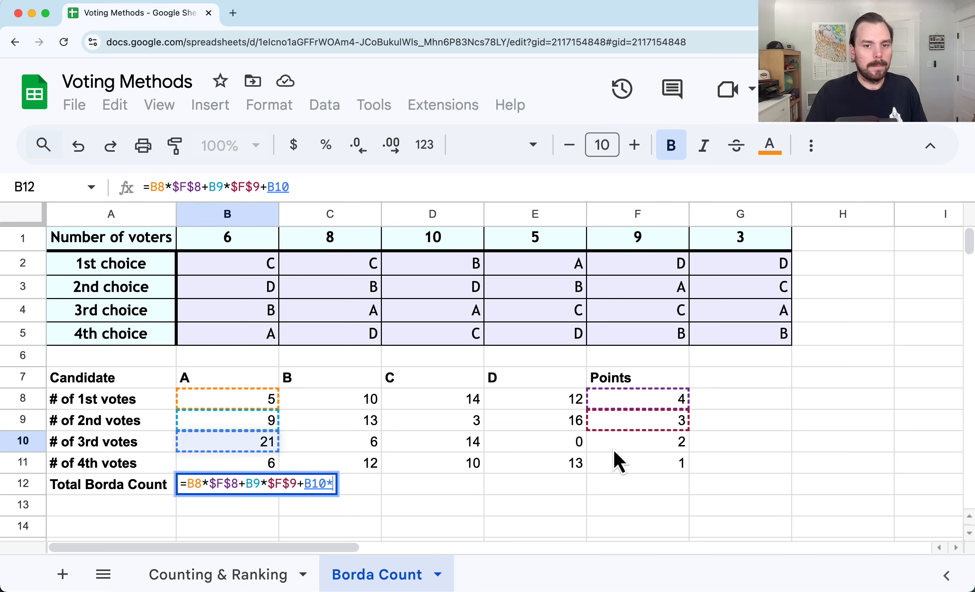
left_click(623, 446)
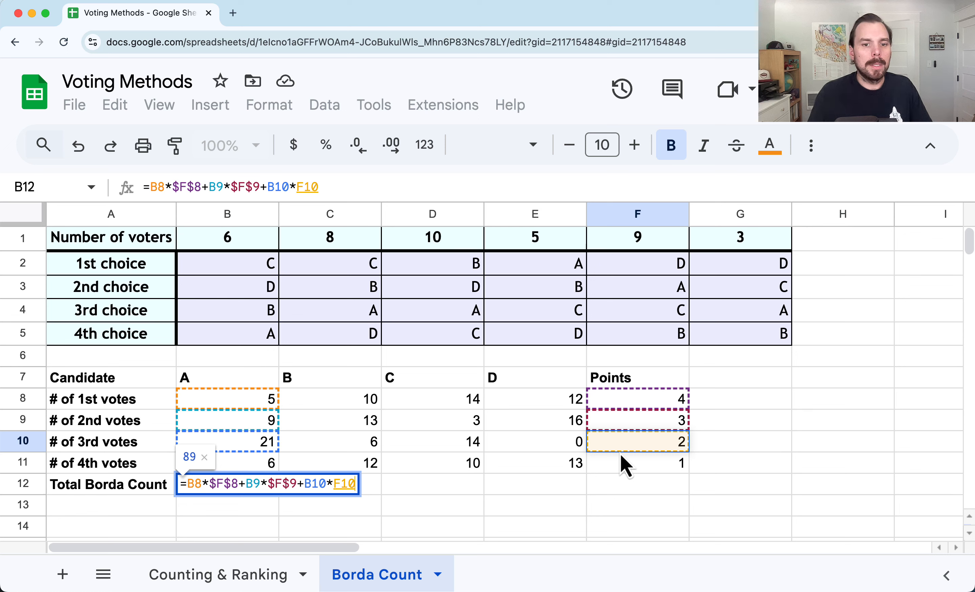
key("F4")
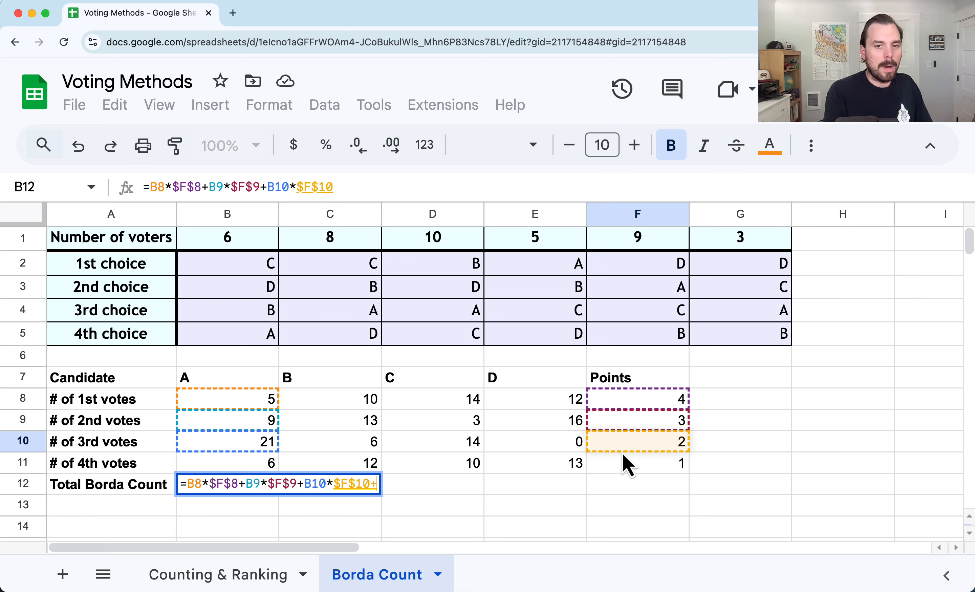
Complete the B12 formula with the 4th votes term +B11*$F$11, keeping the points reference absolute, and enter it
type("+")
left_click(250, 463)
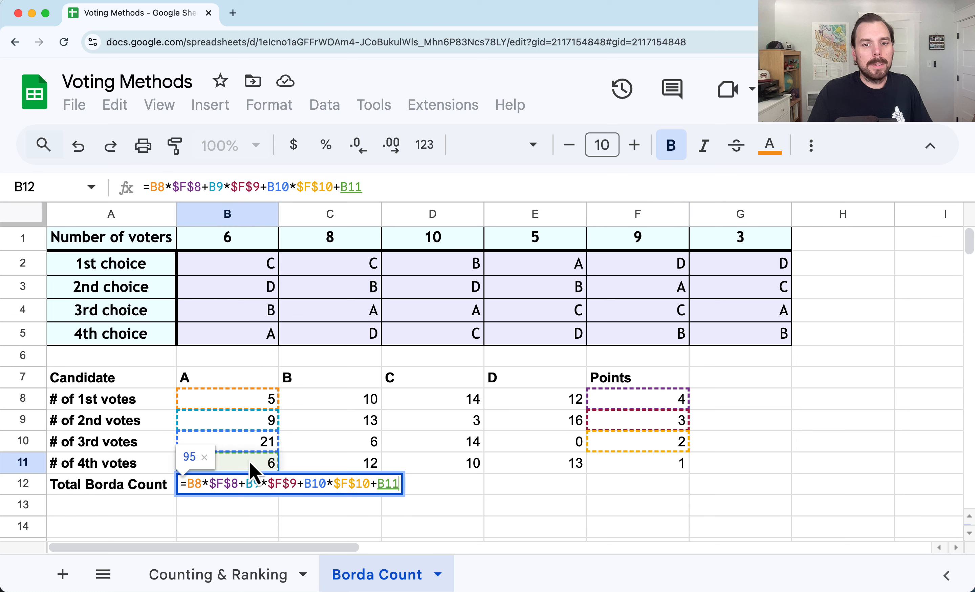
type("*")
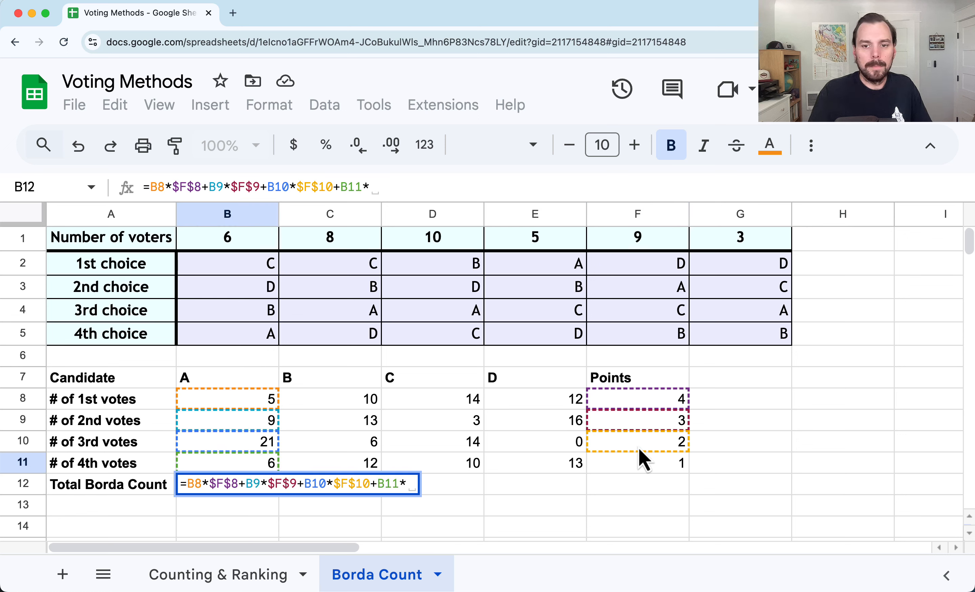
left_click(640, 464)
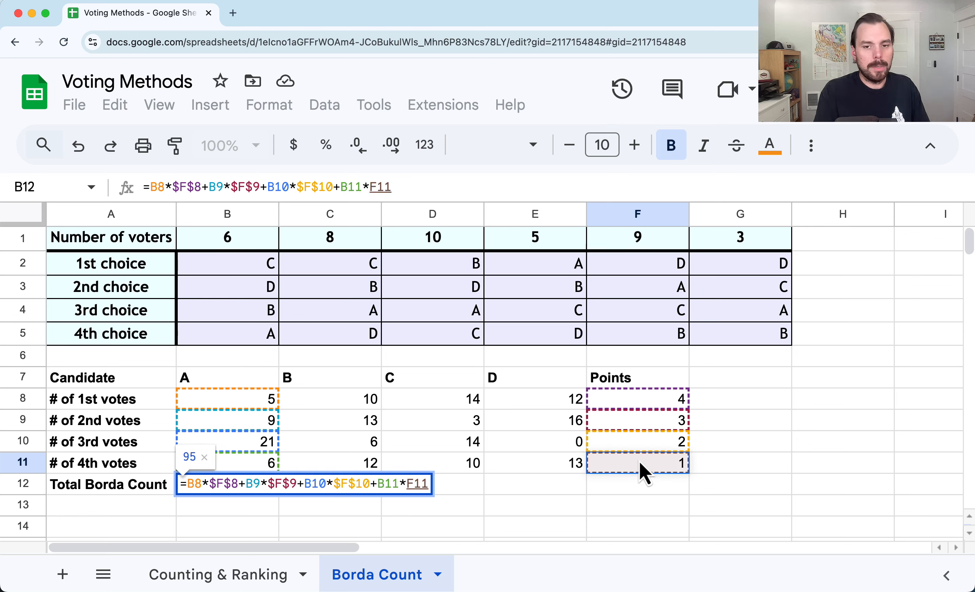
key("F4")
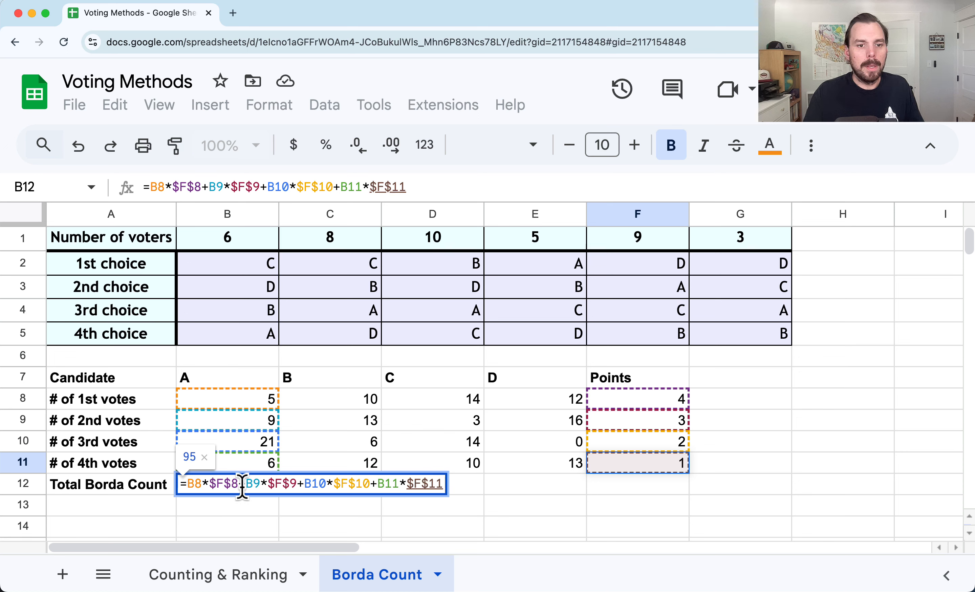
left_click_drag(240, 485, 187, 485)
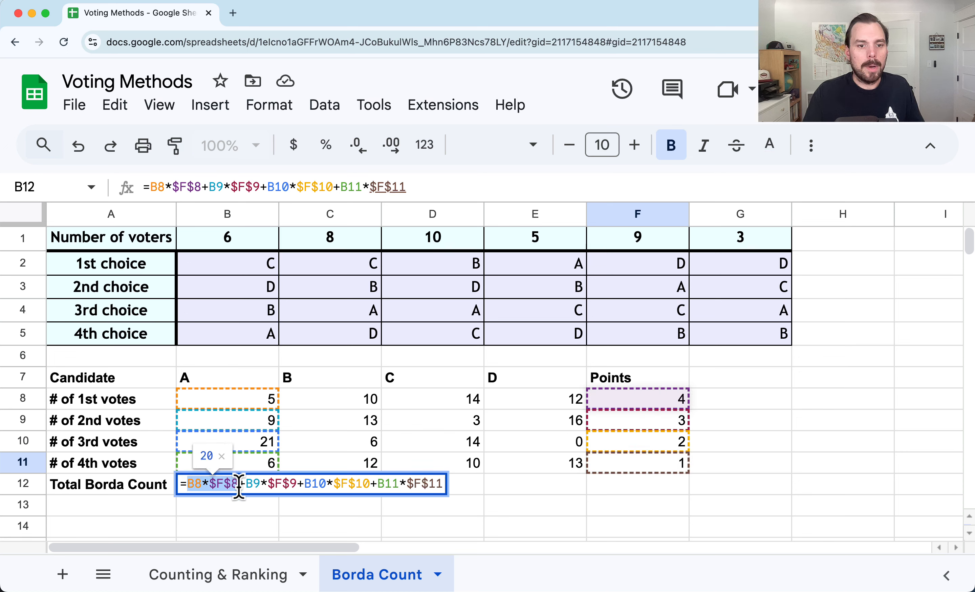
left_click_drag(245, 485, 429, 482)
key("Return")
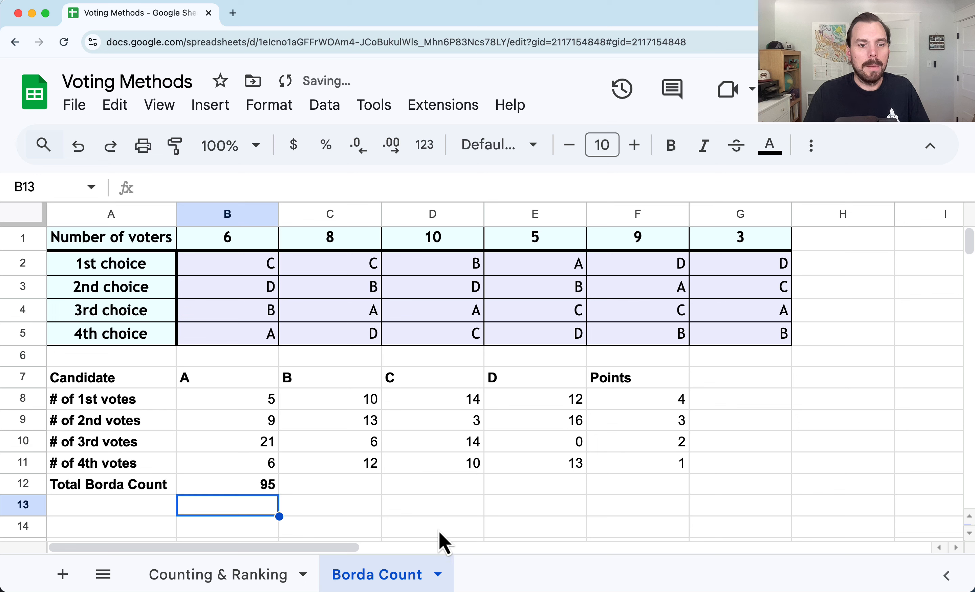
Fill the total Borda count formula from B12 across to E12 for candidates B, C and D
left_click(270, 487)
left_click_drag(279, 495, 538, 493)
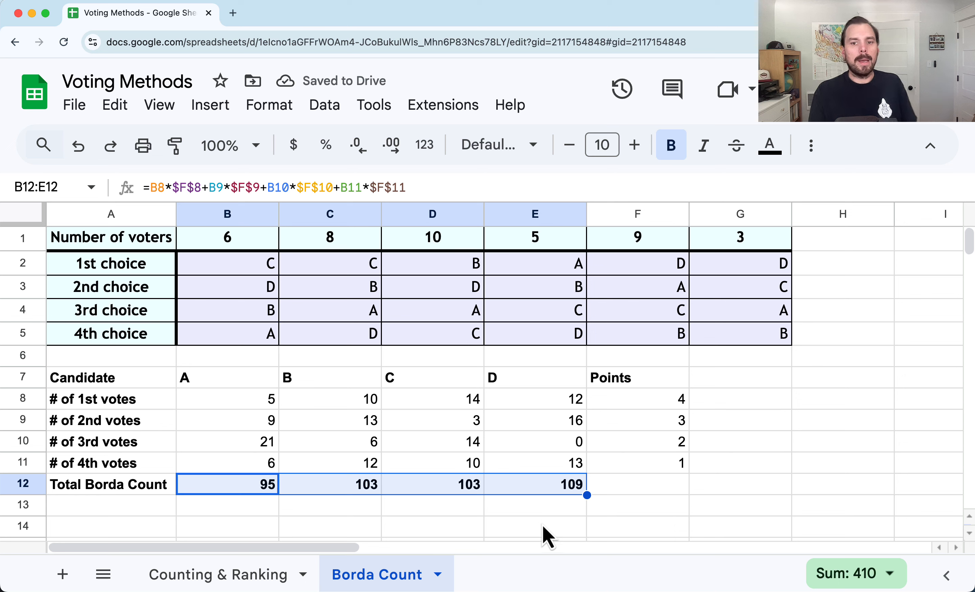
left_click(533, 493)
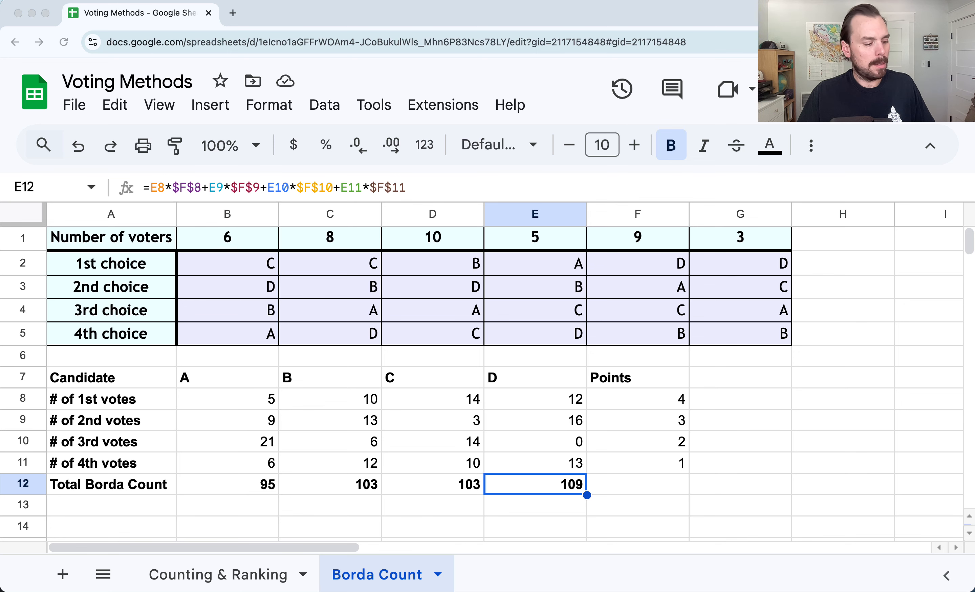
Paste the copied five-choice ballot table over the old one at A1 and move the candidate tally block down one row to start at A8
left_click(115, 247)
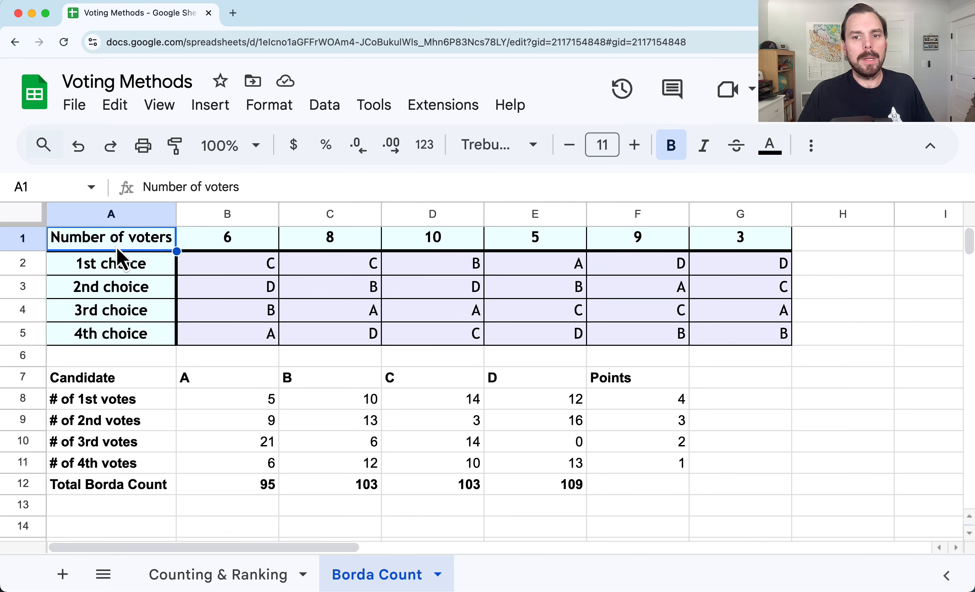
key("super+v")
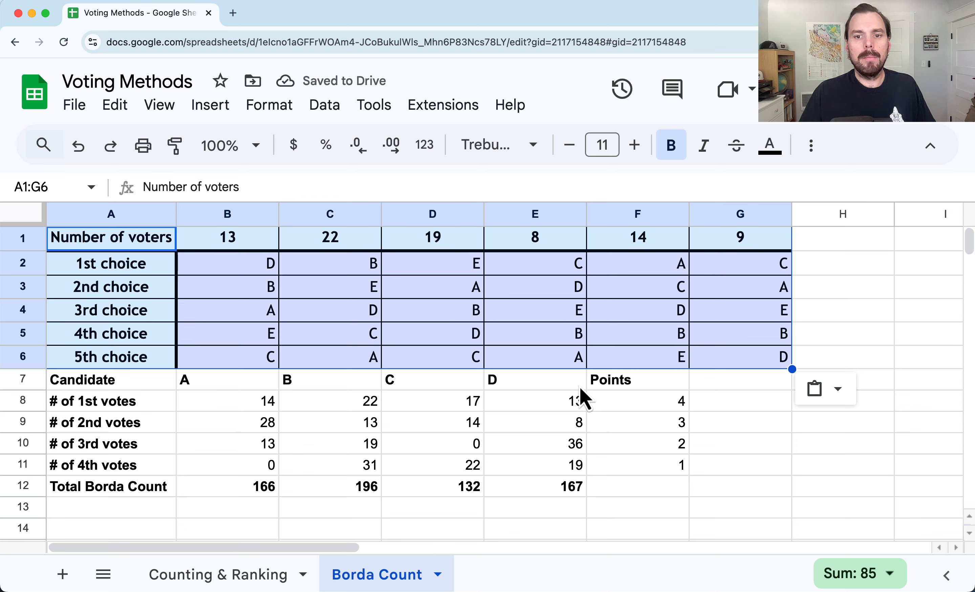
left_click_drag(124, 383, 632, 507)
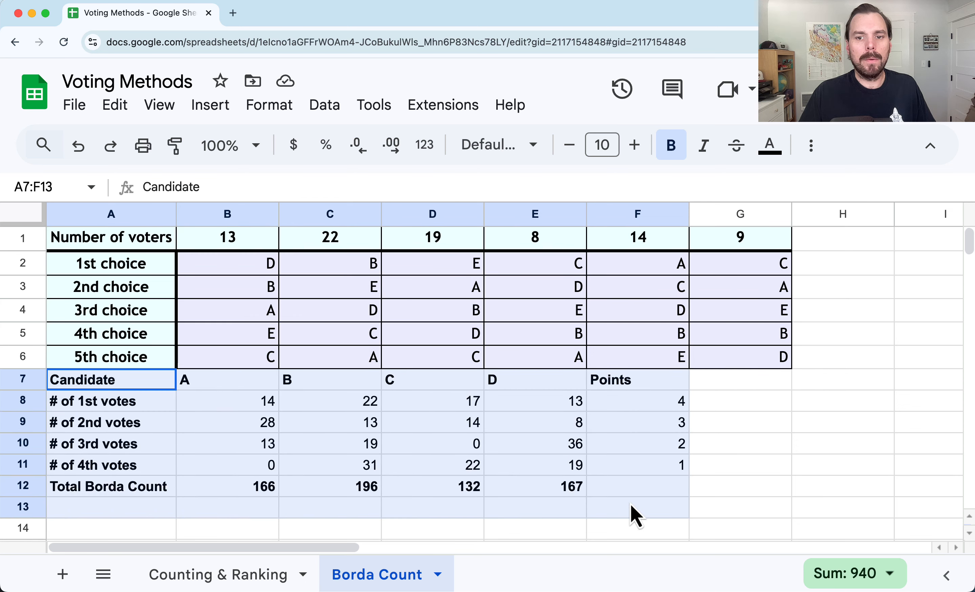
left_click_drag(540, 510, 542, 528)
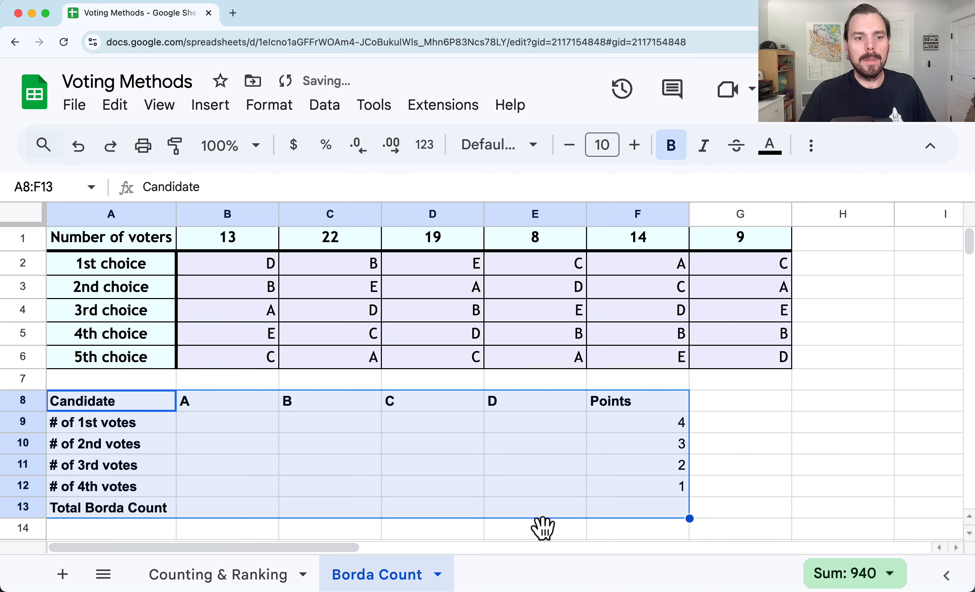
Move the Total Borda Count row from row 13 down to row 14
left_click(132, 514)
left_click_drag(130, 512, 591, 504)
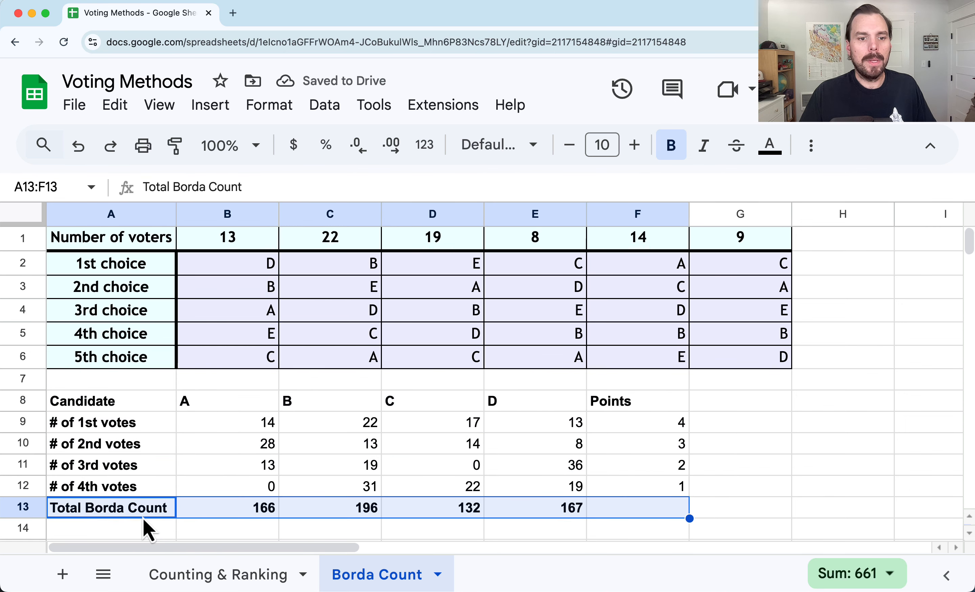
left_click_drag(148, 520, 144, 539)
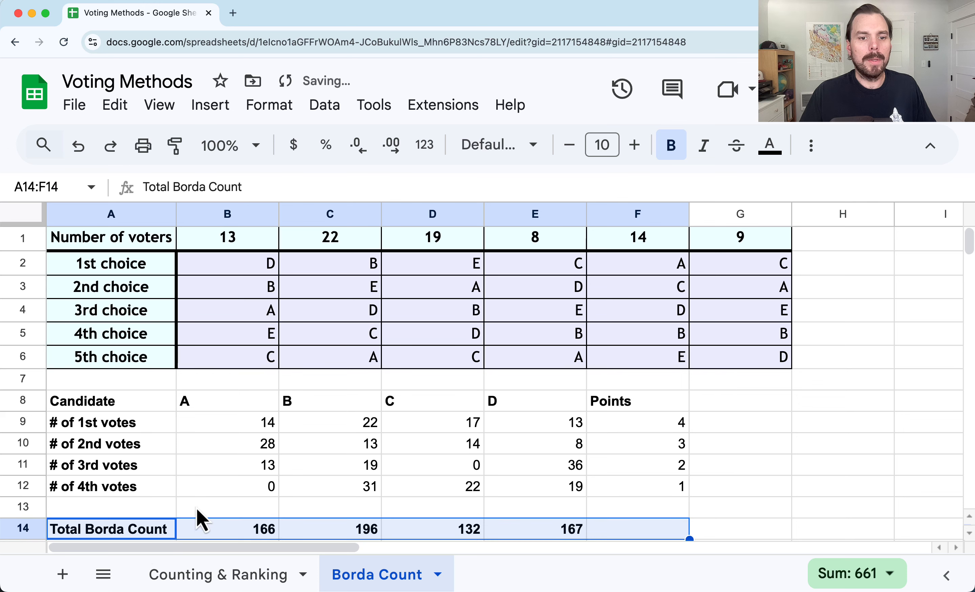
Label A13 as "# of 5th votes" in bold
left_click(141, 512)
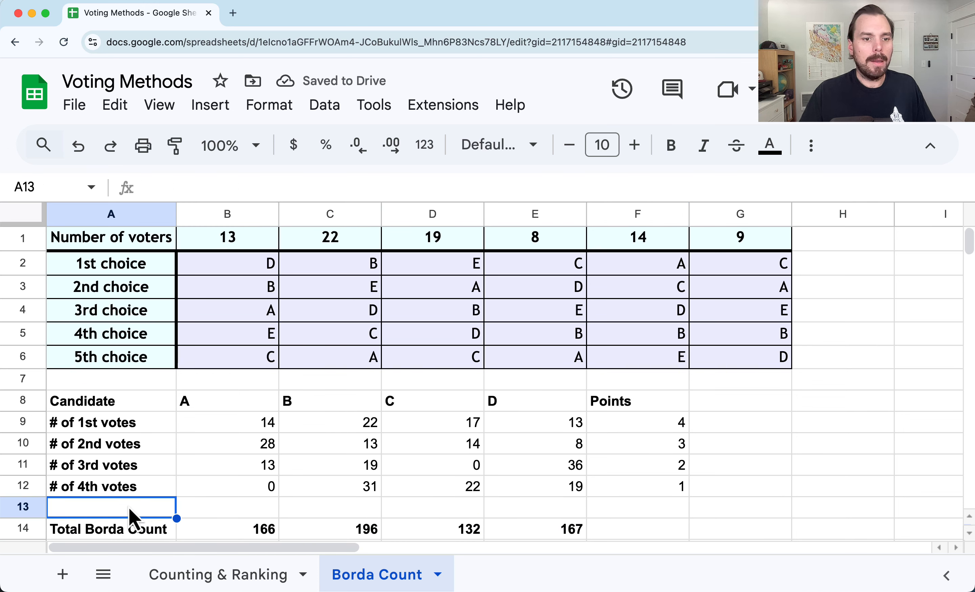
type("#")
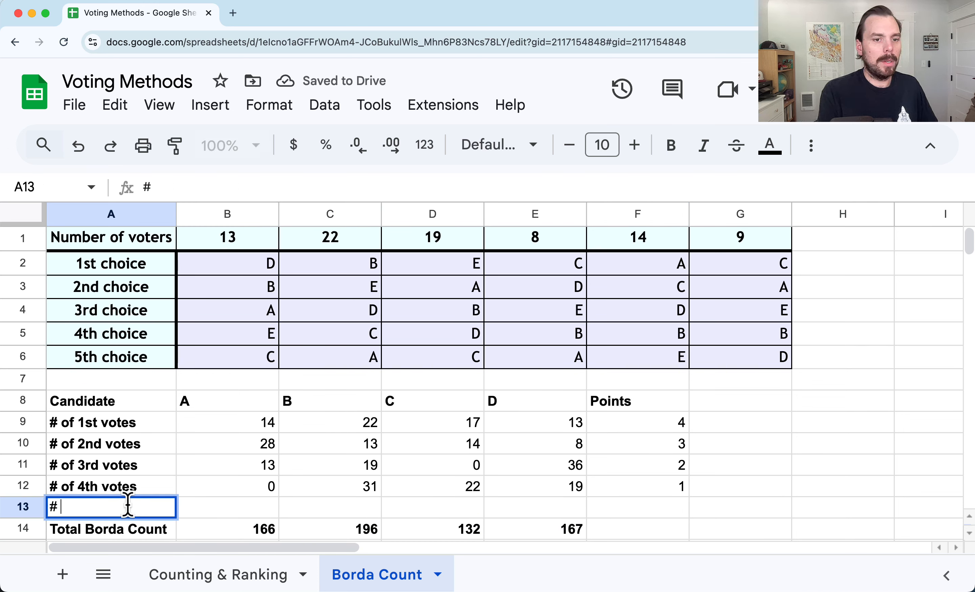
type(" of th ")
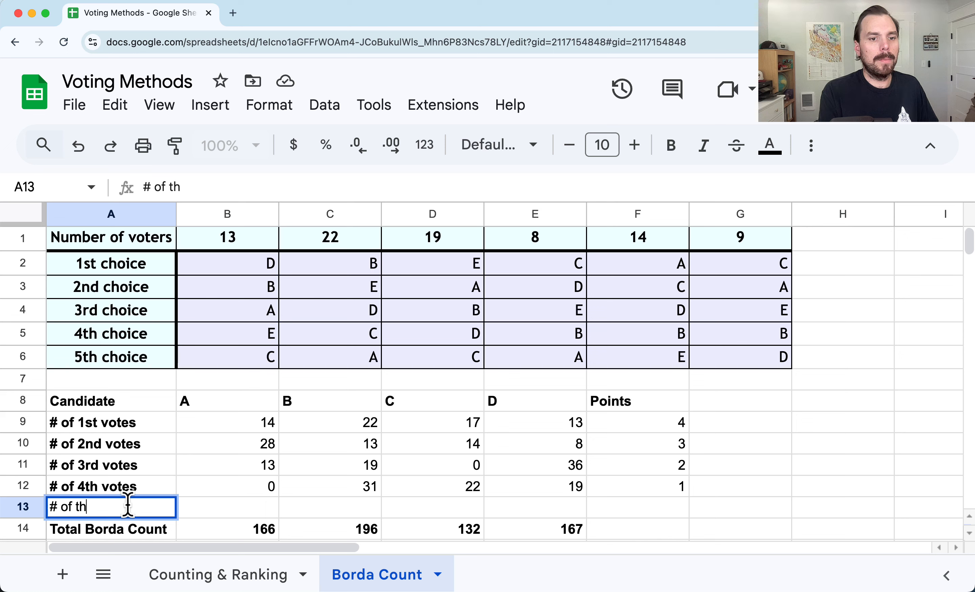
key("BackSpace")
key("BackSpace")
key("BackSpace")
type("5th ")
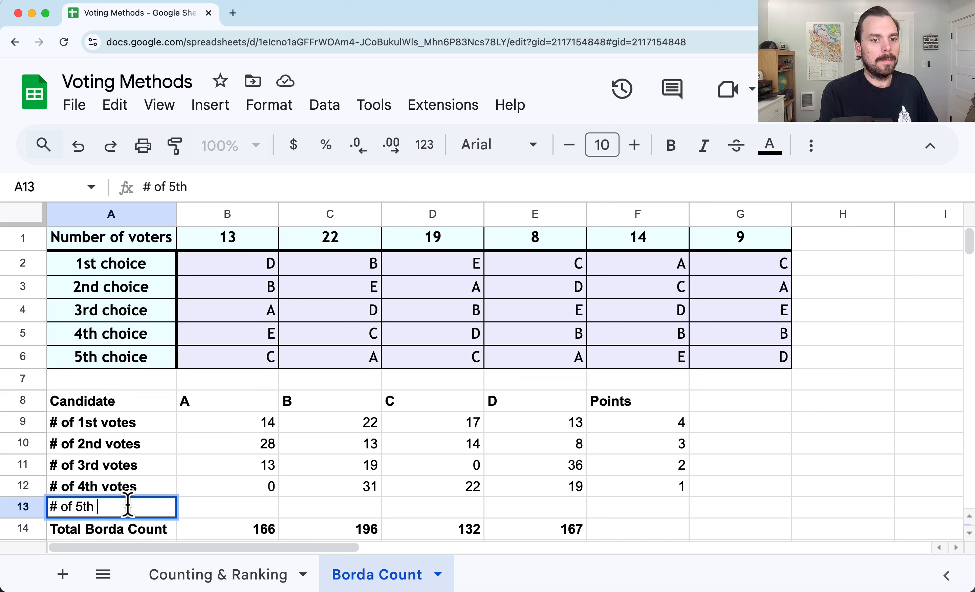
type("votes")
key("Return")
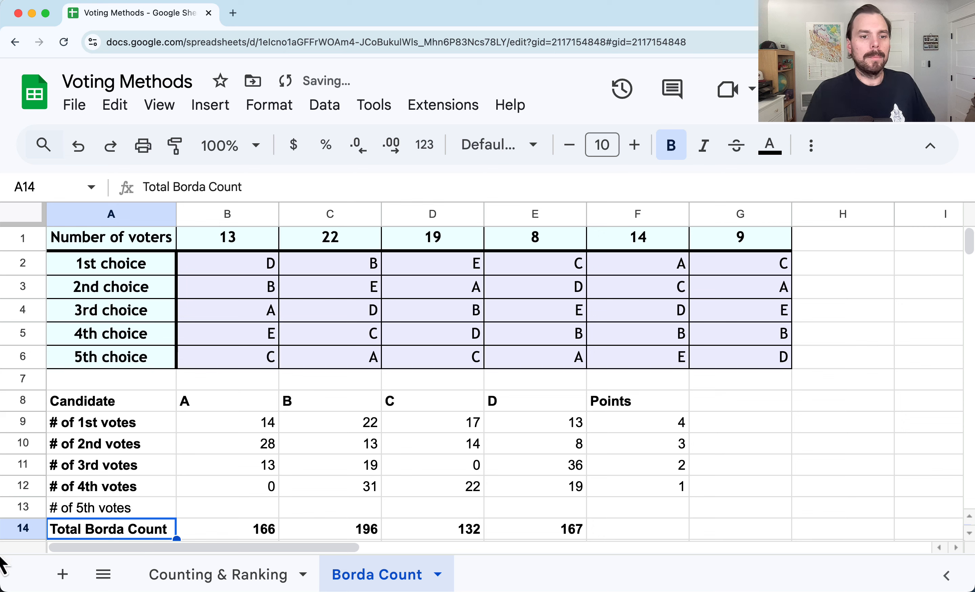
left_click(126, 517)
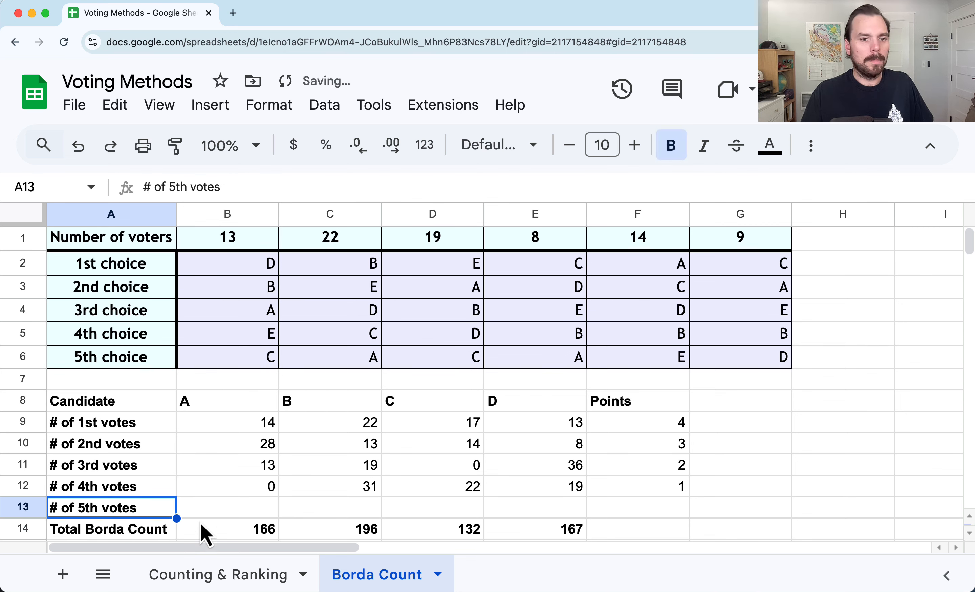
left_click(303, 493)
left_click_drag(255, 411, 571, 429)
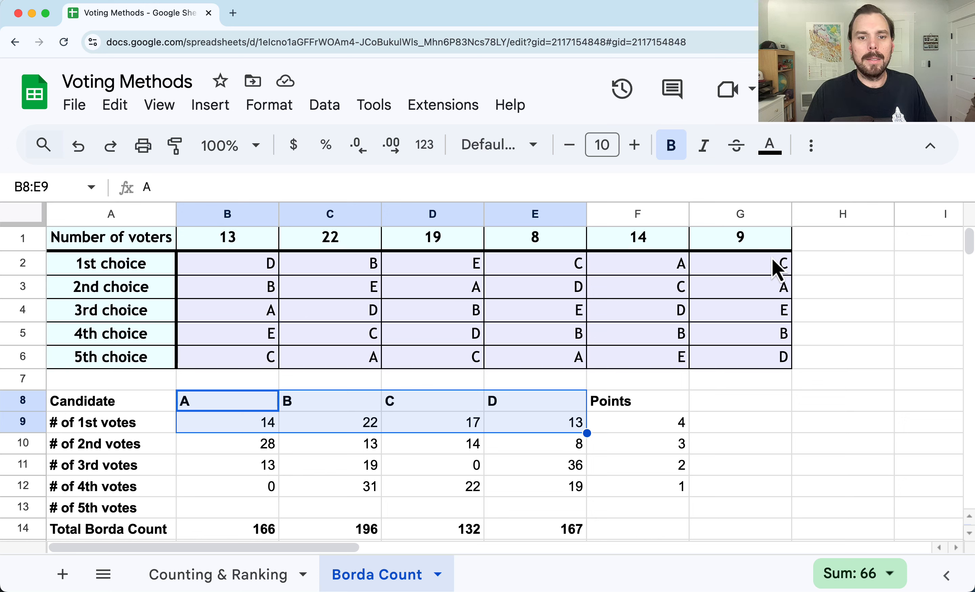
left_click(534, 405)
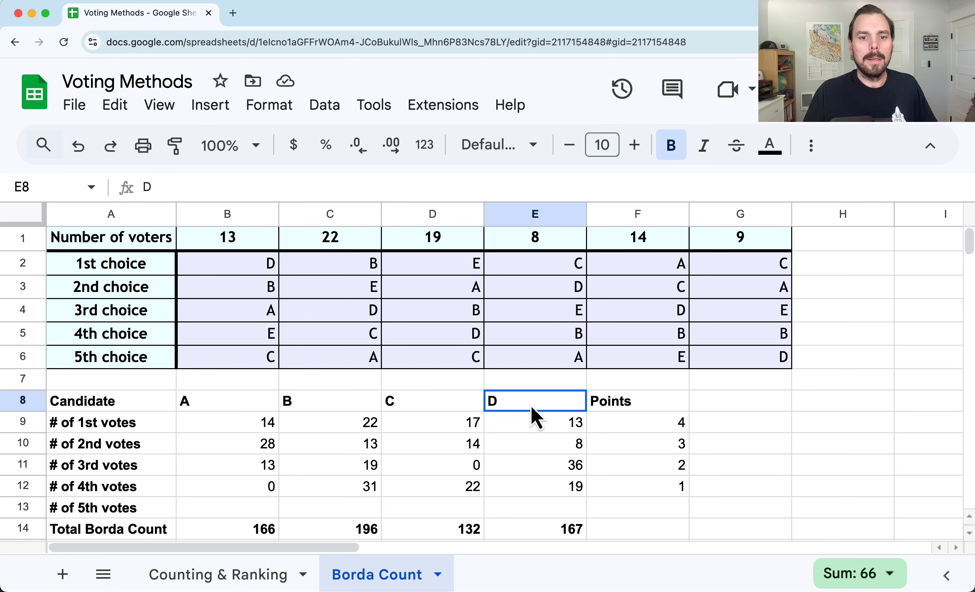
left_click(317, 410)
left_click(224, 407)
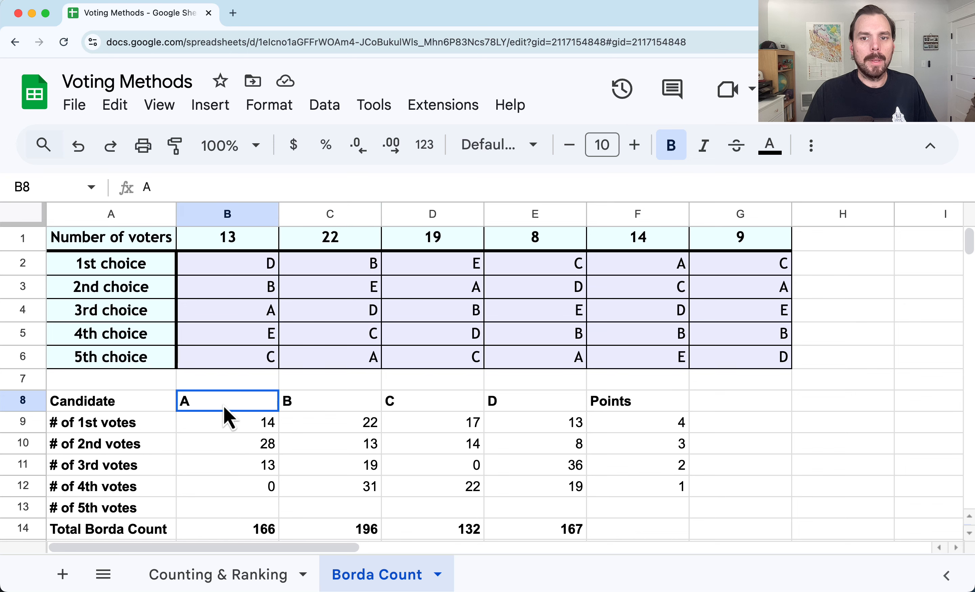
left_click(402, 408)
Move the Points heading and values from column F to column G and enter a bold candidate heading "E" in F8
left_click_drag(601, 399, 623, 496)
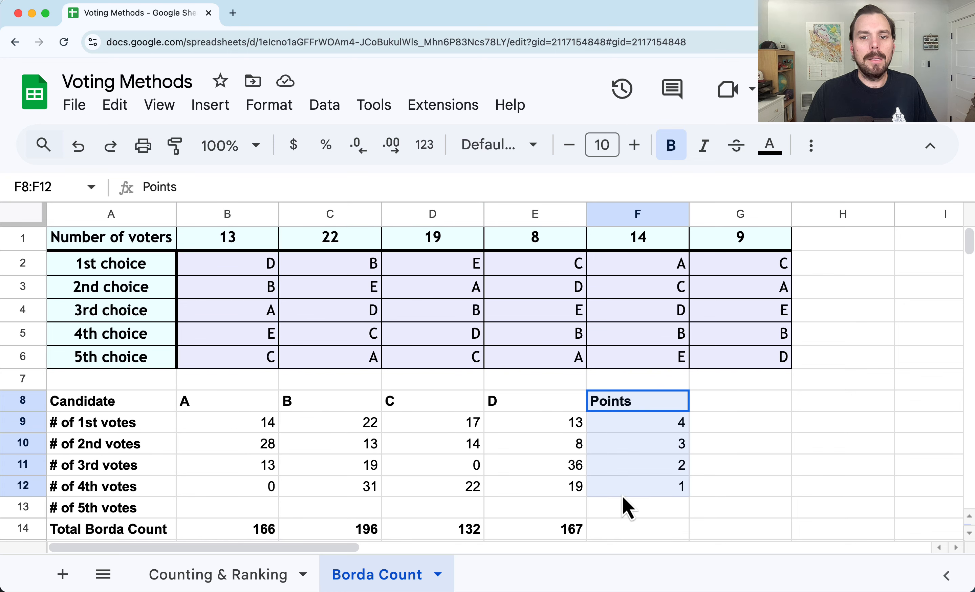
left_click_drag(658, 392, 758, 408)
left_click(644, 404)
type("E")
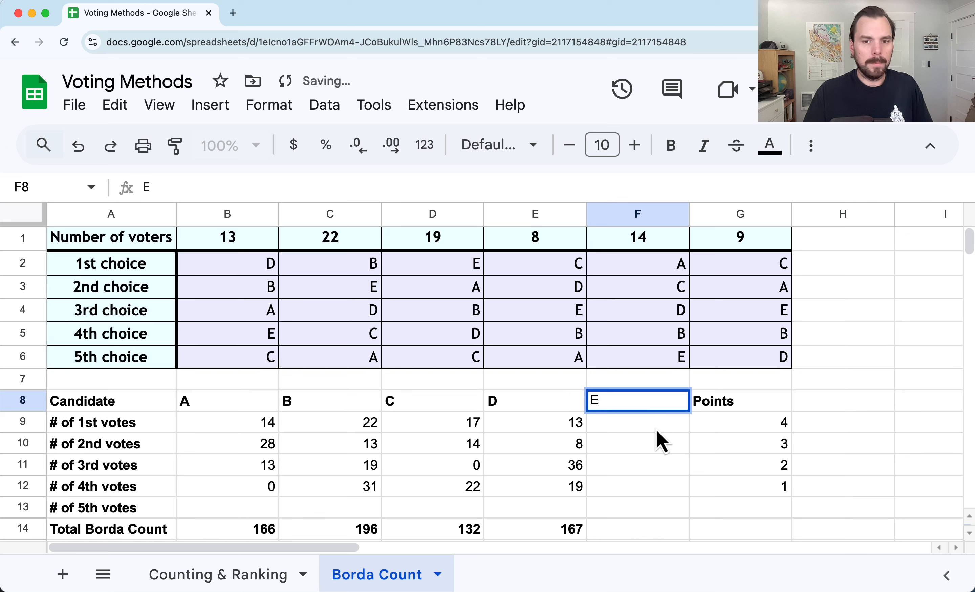
key("Return")
key("Up")
key("ctrl+b")
left_click(619, 447)
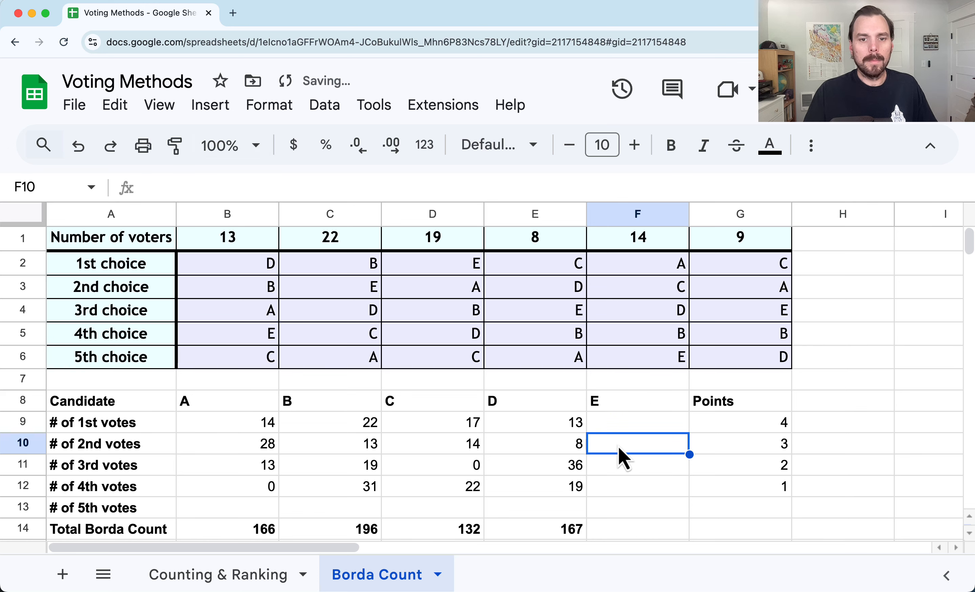
Fill the SUMIF vote counts down into the 5th votes row (B13:E13) and across into candidate E's column (F9:F13)
left_click(515, 426)
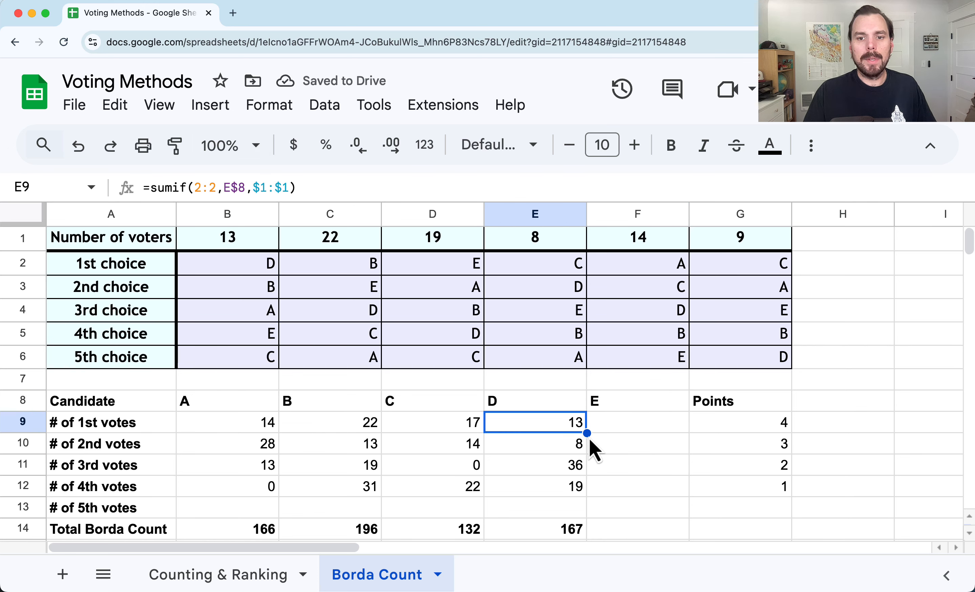
left_click_drag(587, 433, 620, 430)
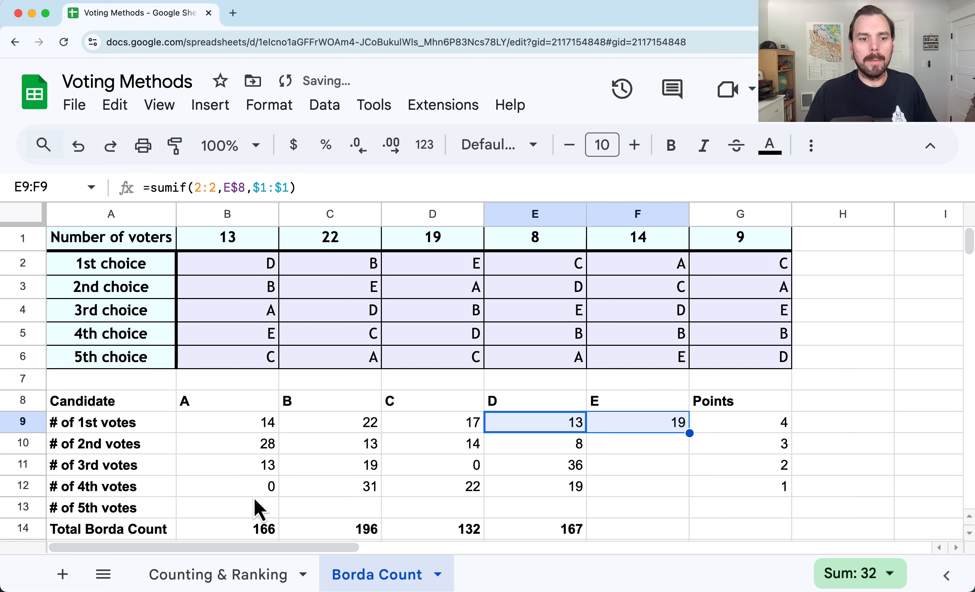
left_click(259, 487)
left_click_drag(278, 495, 583, 519)
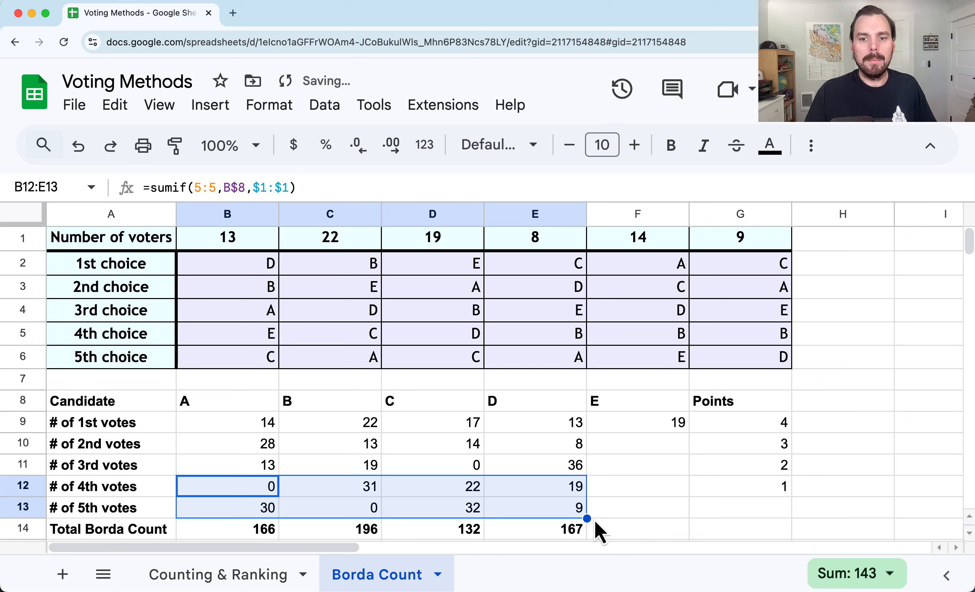
left_click(579, 455)
left_click_drag(579, 453, 643, 508)
key("super+r")
Move the four point values down one row to G10:G13 and enter 5 points for 1st votes in G9
left_click(789, 513)
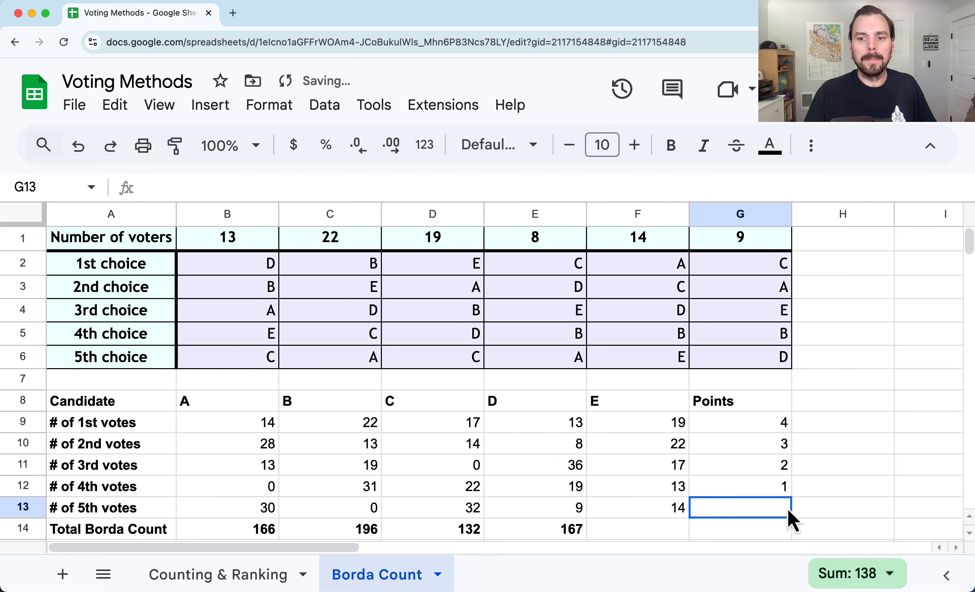
left_click_drag(766, 422, 737, 512)
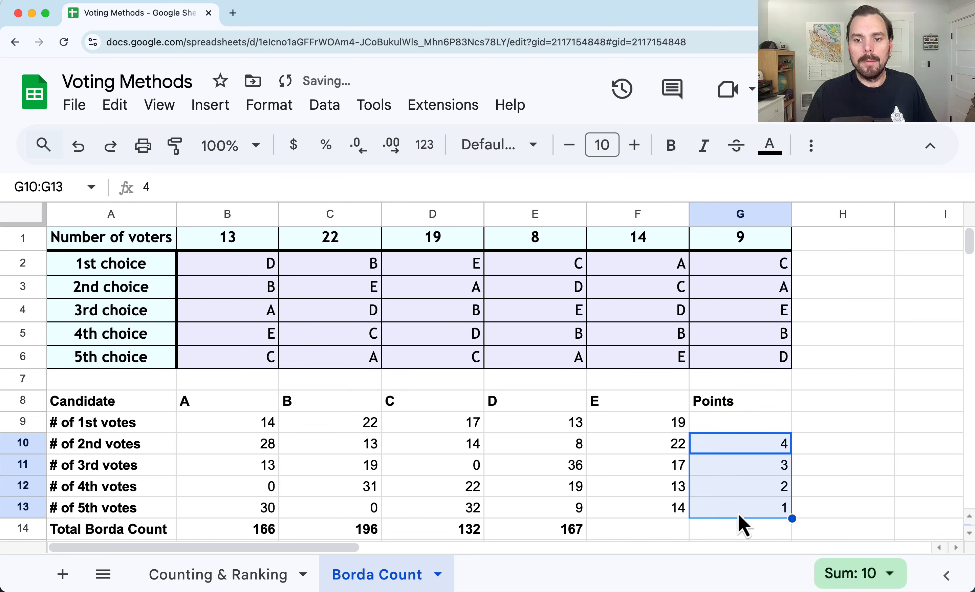
left_click(753, 423)
type("5")
key("Tab")
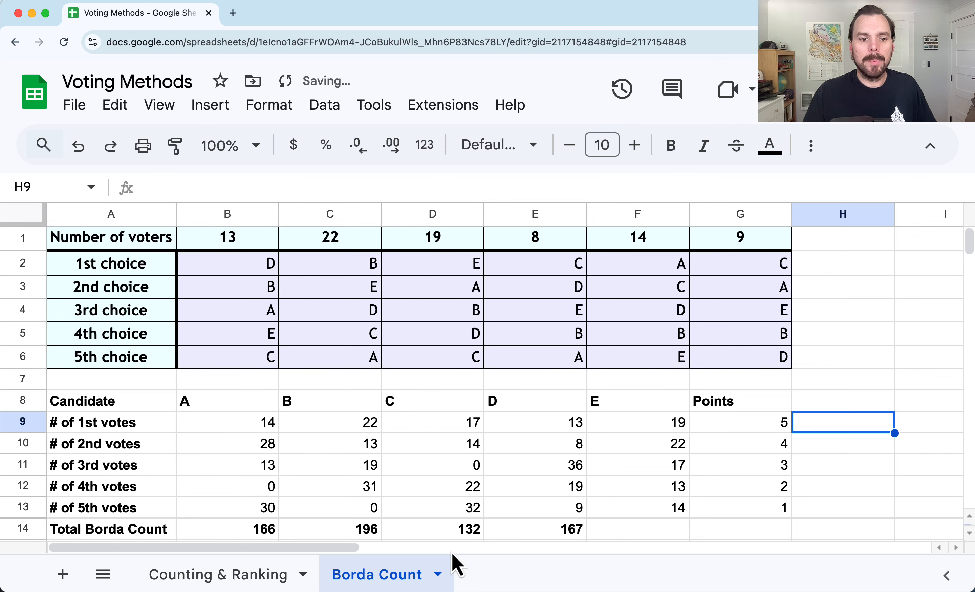
Correct the point references for 1st and 2nd votes in candidate A's Borda total formula (B14) to $G$9 and $G$10
left_click(530, 531)
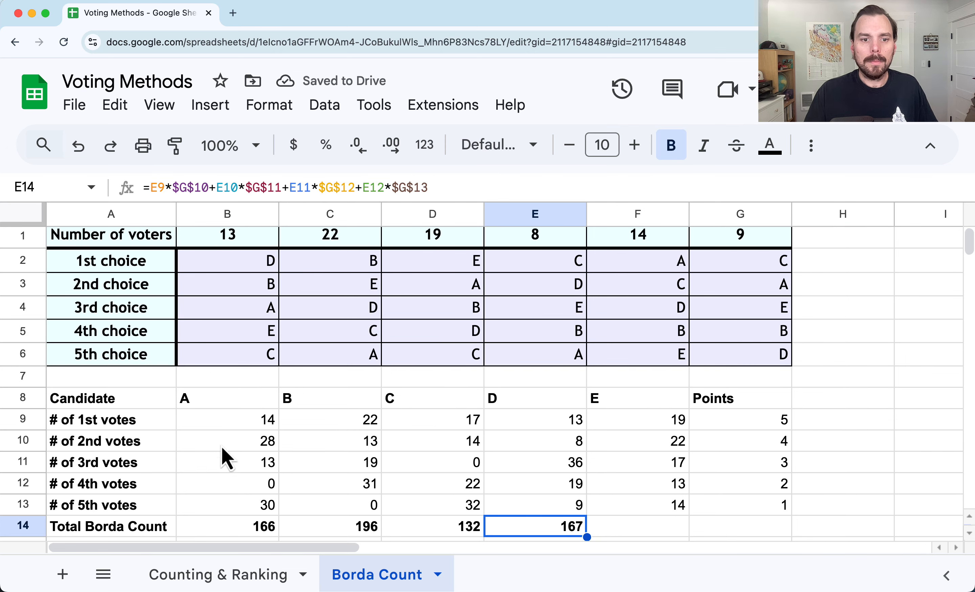
left_click(265, 528)
left_click(342, 187)
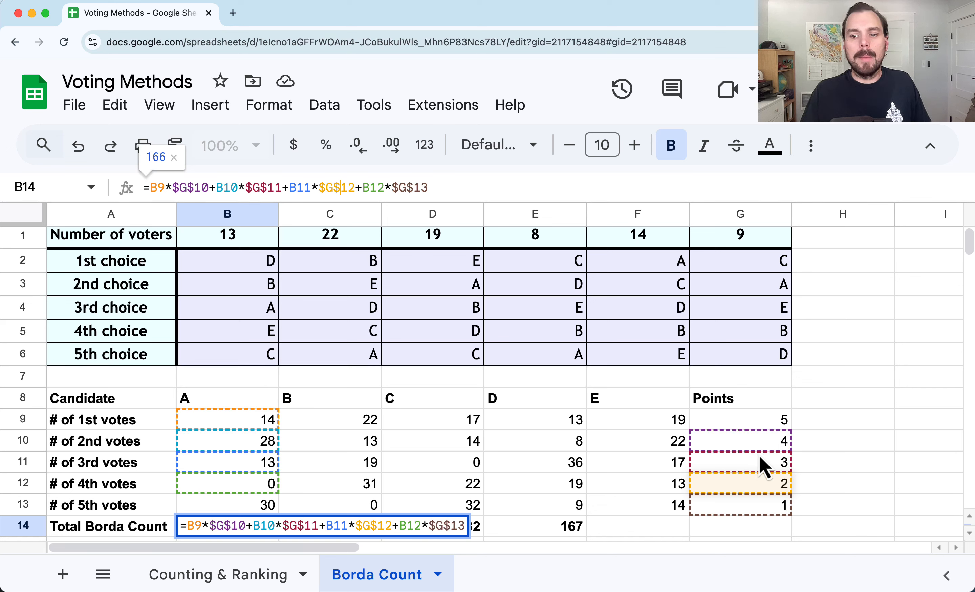
left_click(243, 521)
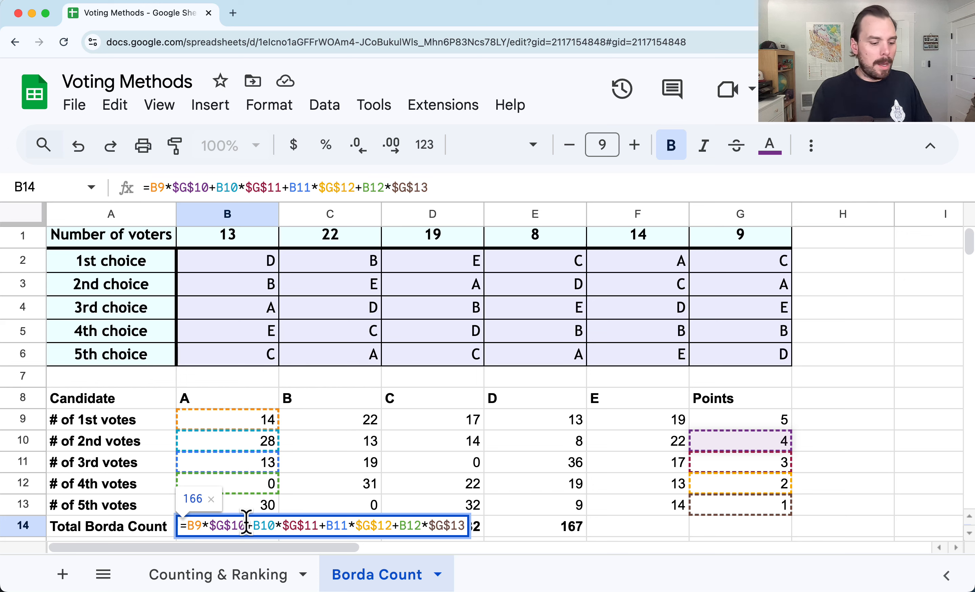
key("BackSpace")
type("9")
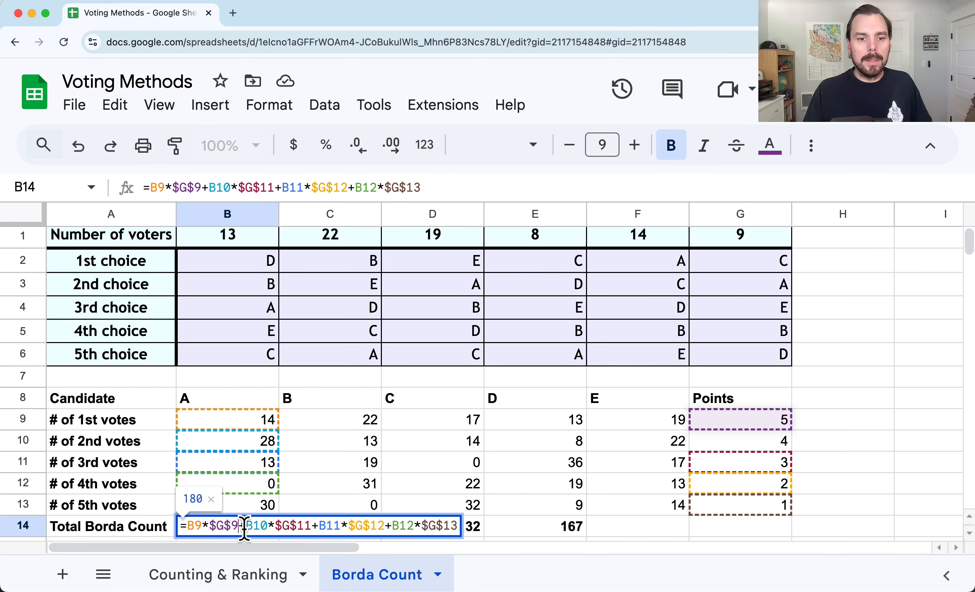
double_click(299, 526)
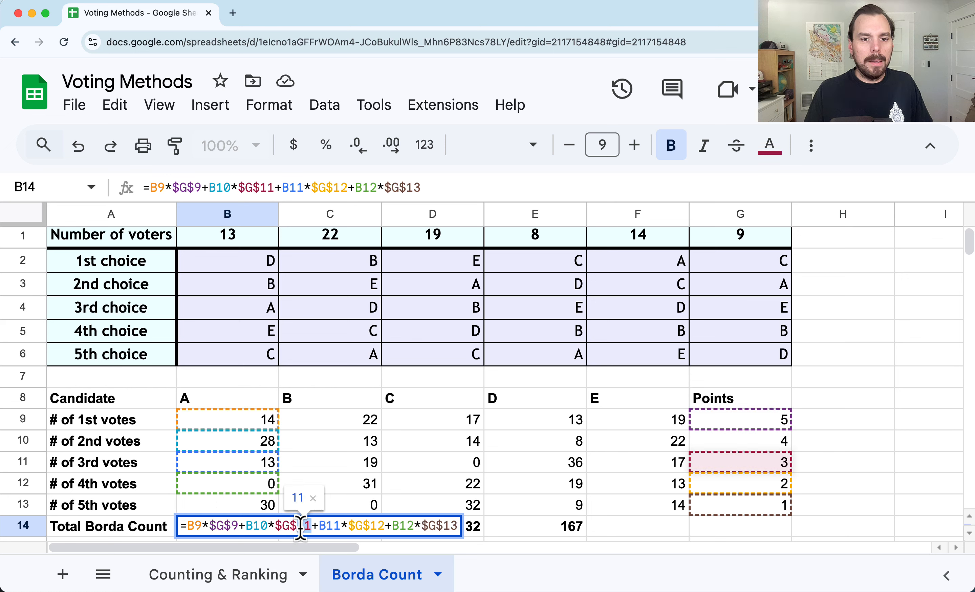
type("10")
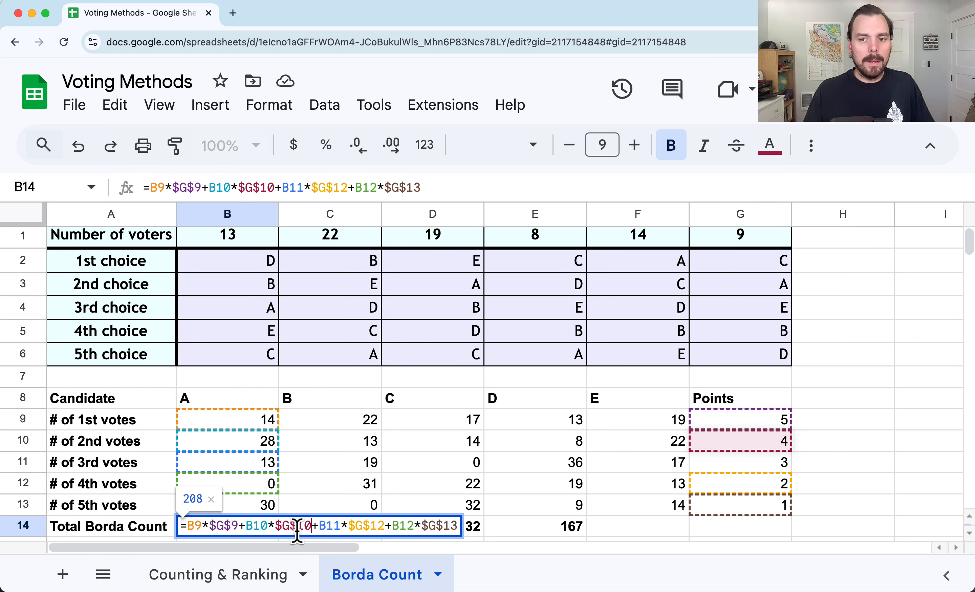
Correct the point references for 3rd and 4th votes in the B14 formula to $G$11 and $G$12
left_click(382, 525)
key("BackSpace")
type("1")
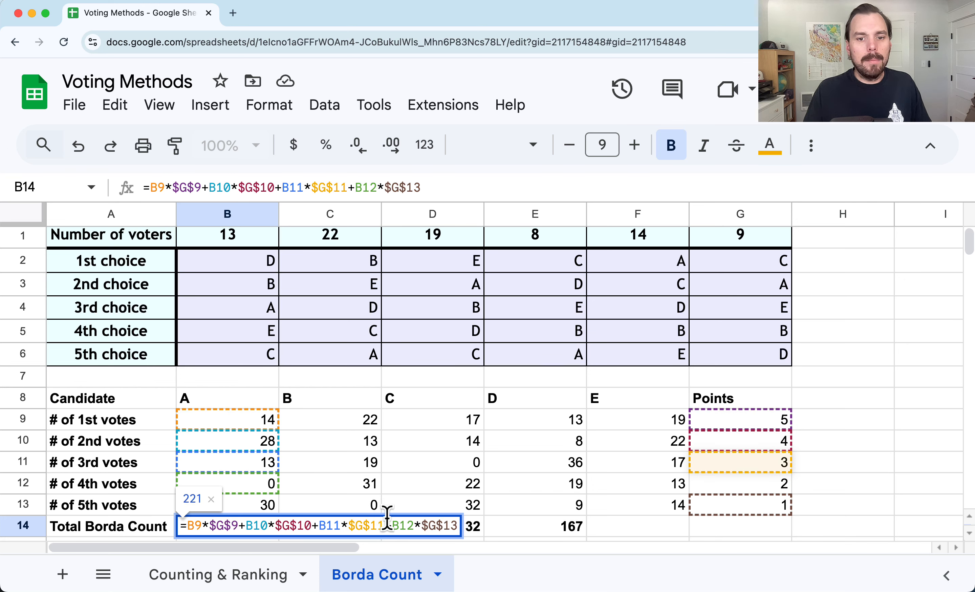
left_click(456, 522)
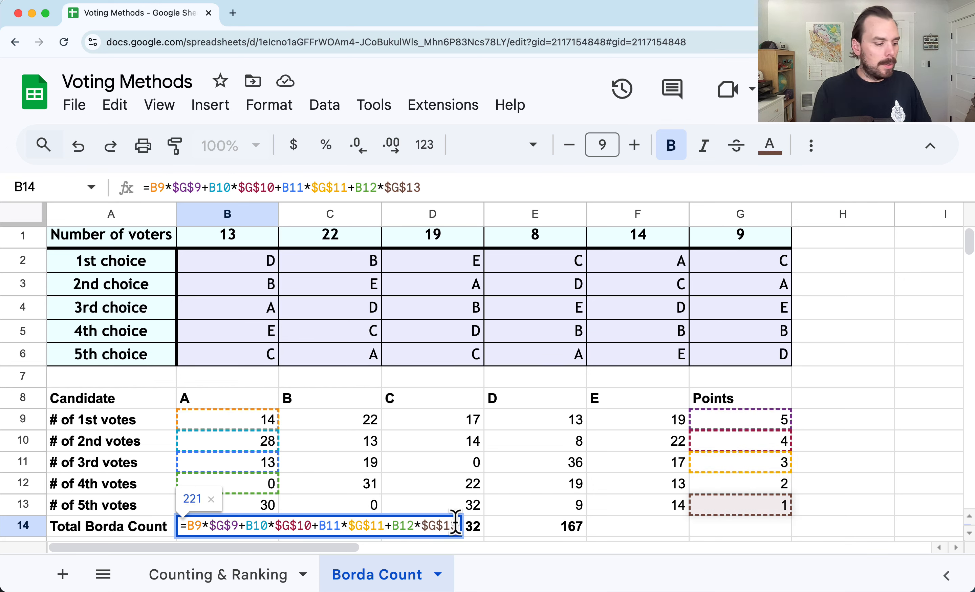
key("BackSpace")
type("2")
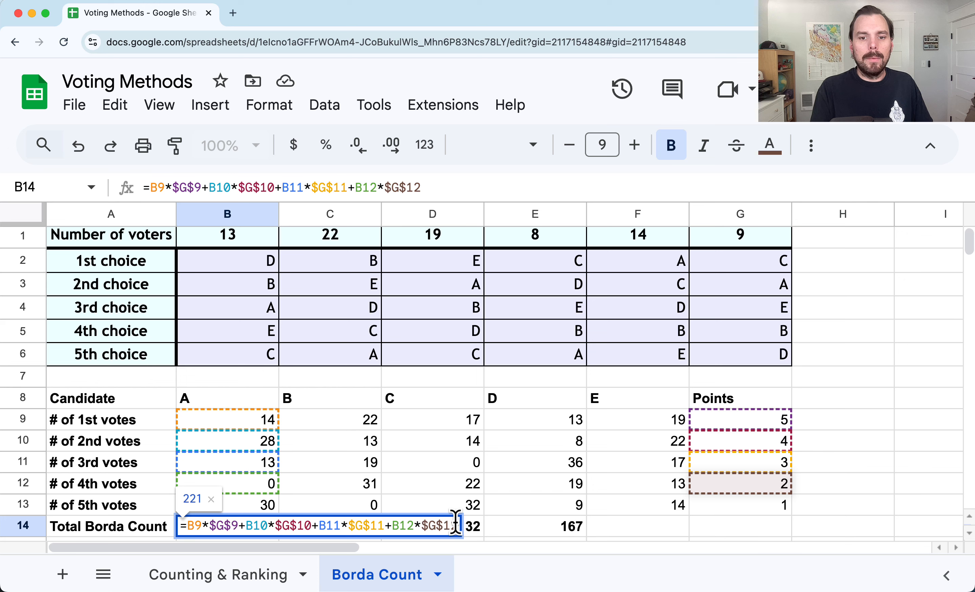
Add the 5th votes term +B13*$G$13 to the end of the B14 formula, with the points reference absolute
type("+")
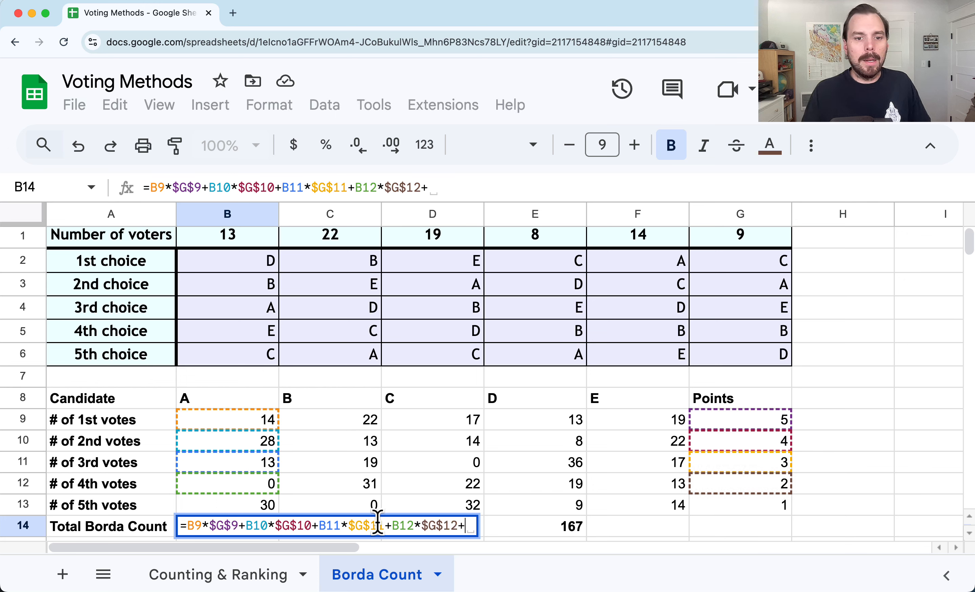
left_click(221, 509)
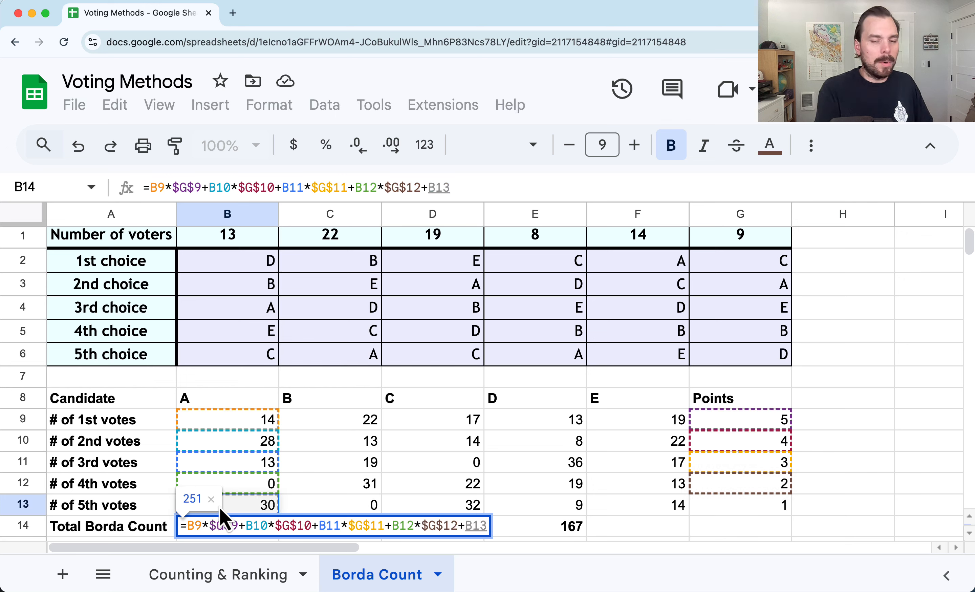
type("*")
left_click(742, 506)
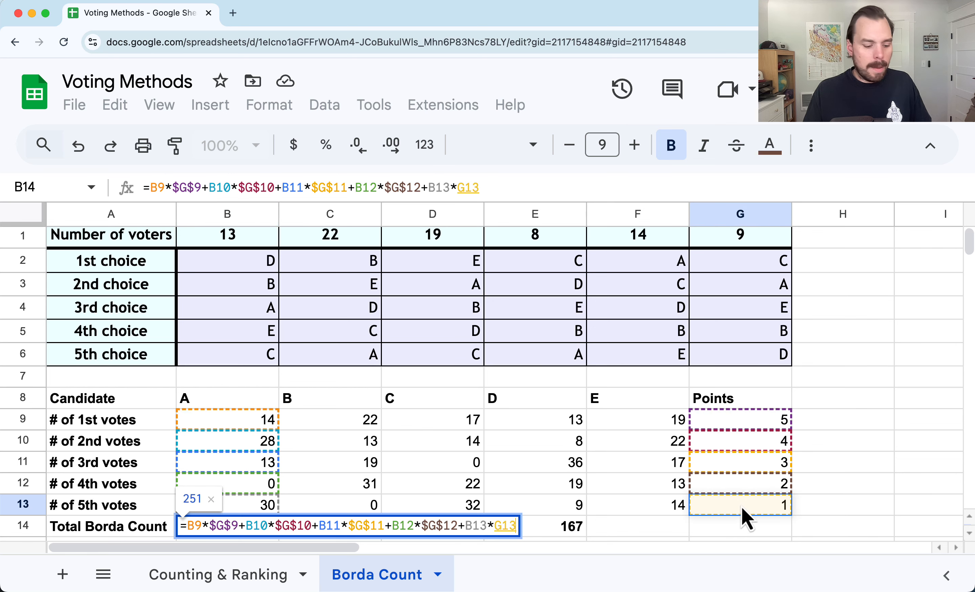
key("F4")
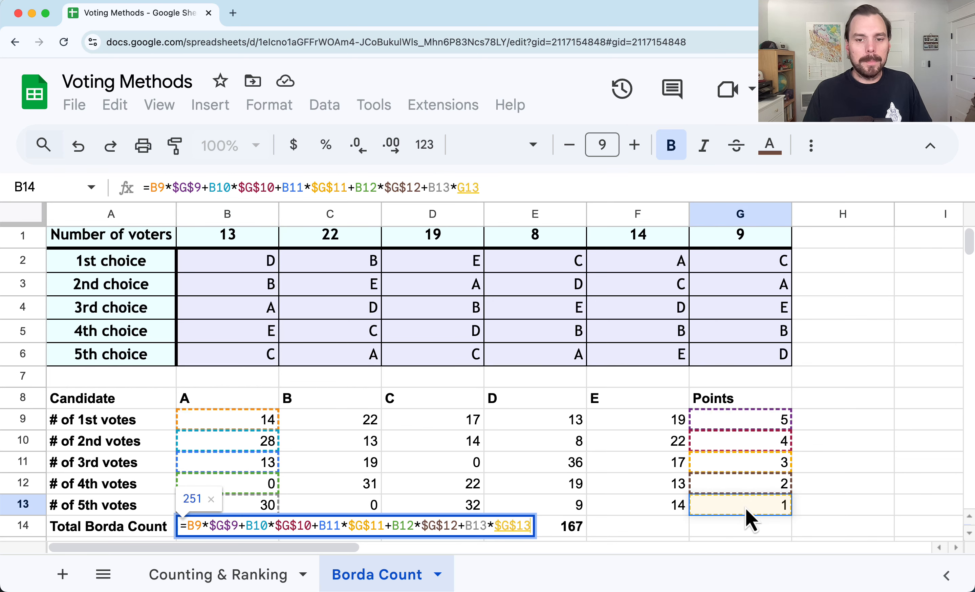
key("Return")
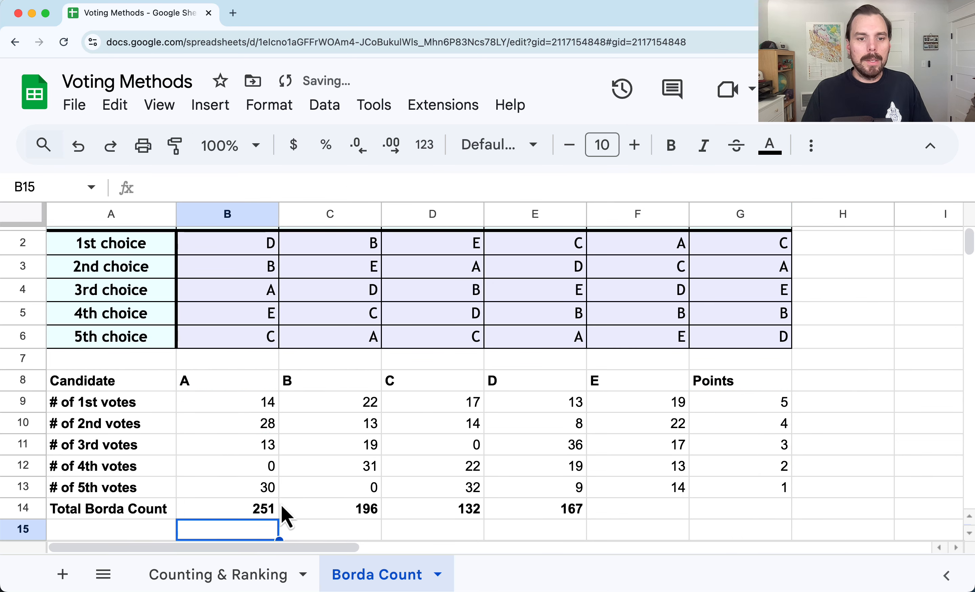
Check the formulas behind candidate A's 5th votes, 1st votes and total Borda count in B13, B9 and B14
left_click(237, 491)
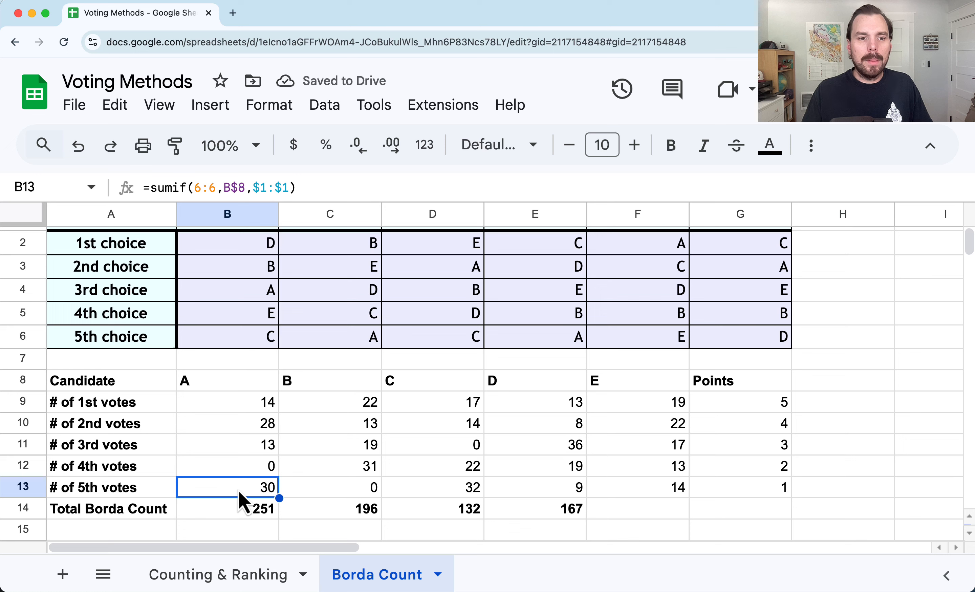
left_click_drag(278, 496, 265, 497)
double_click(267, 492)
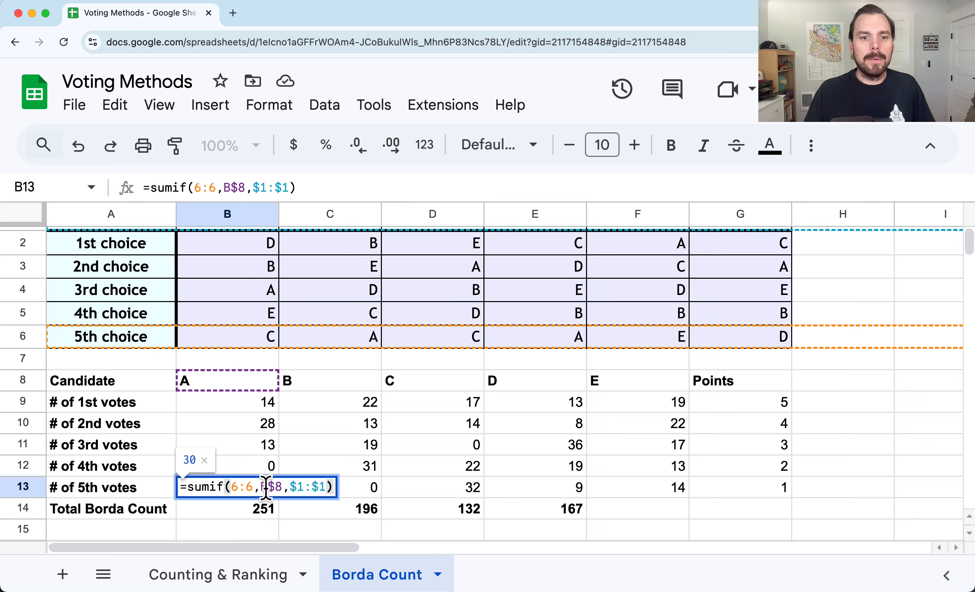
key("Return")
double_click(243, 399)
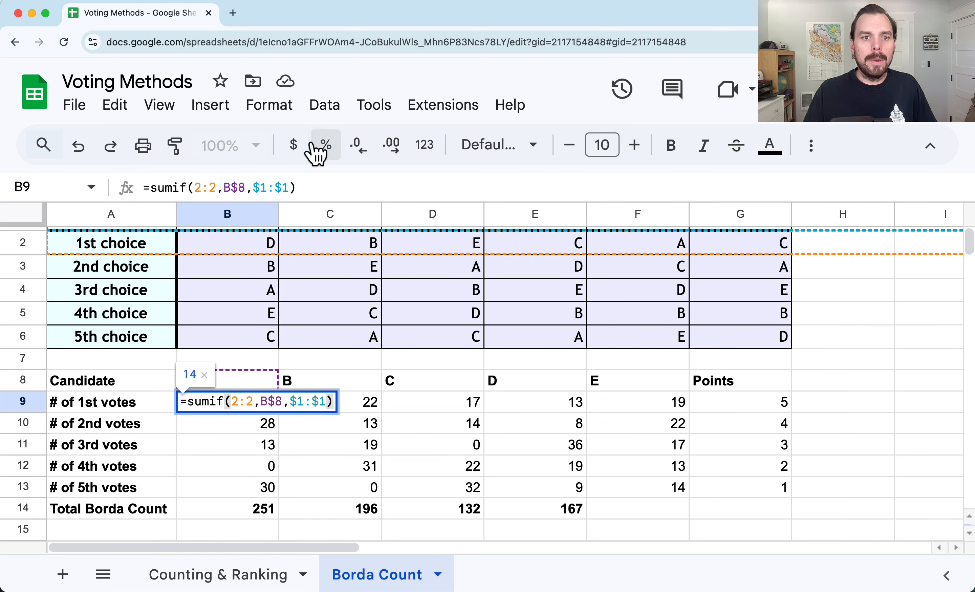
left_click(315, 188)
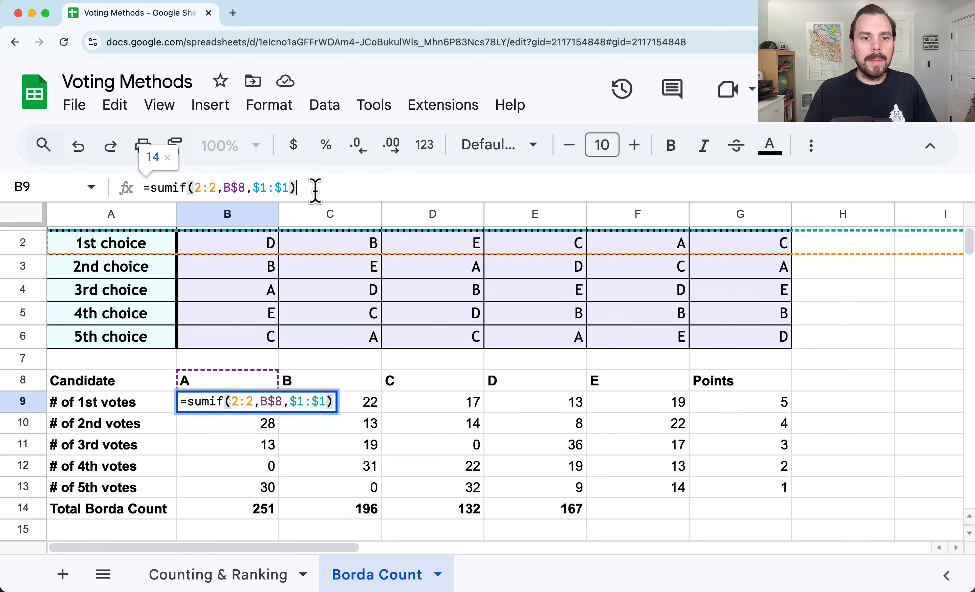
key("Return")
left_click(260, 510)
double_click(258, 508)
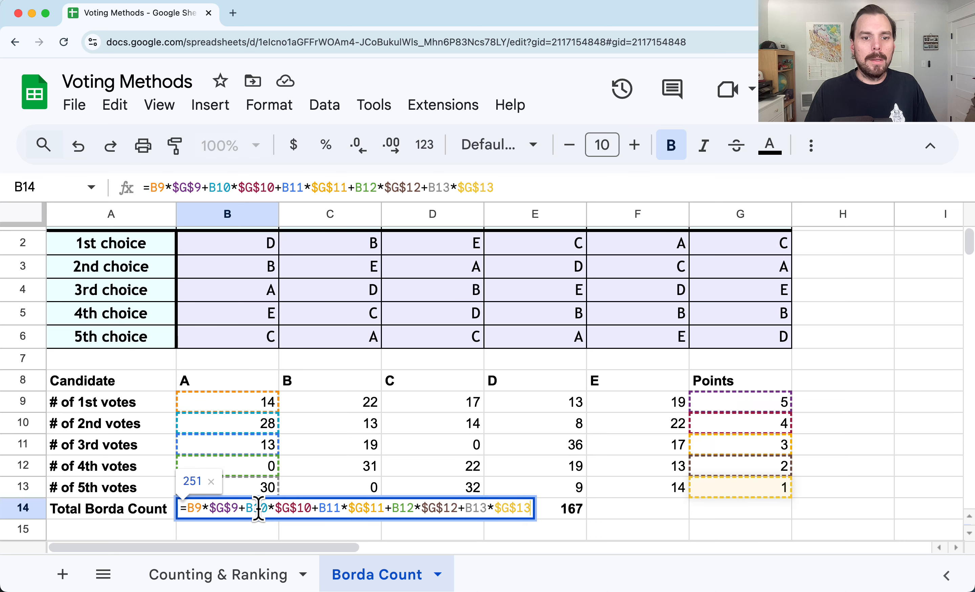
key("Return")
Fill the Total Borda Count formula from B14 across to candidate E's column (F14)
left_click(264, 514)
left_click_drag(278, 518, 656, 526)
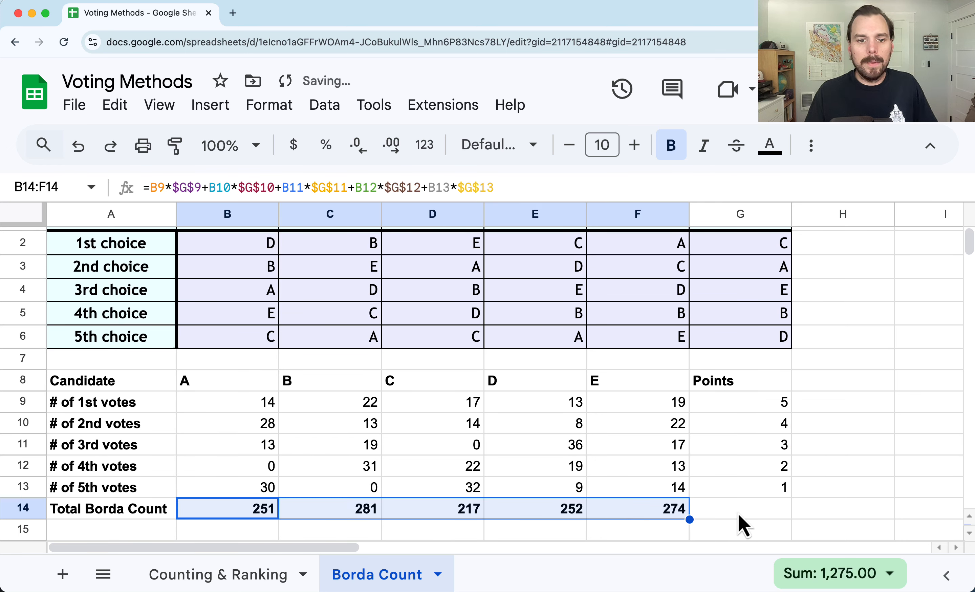
left_click(766, 513)
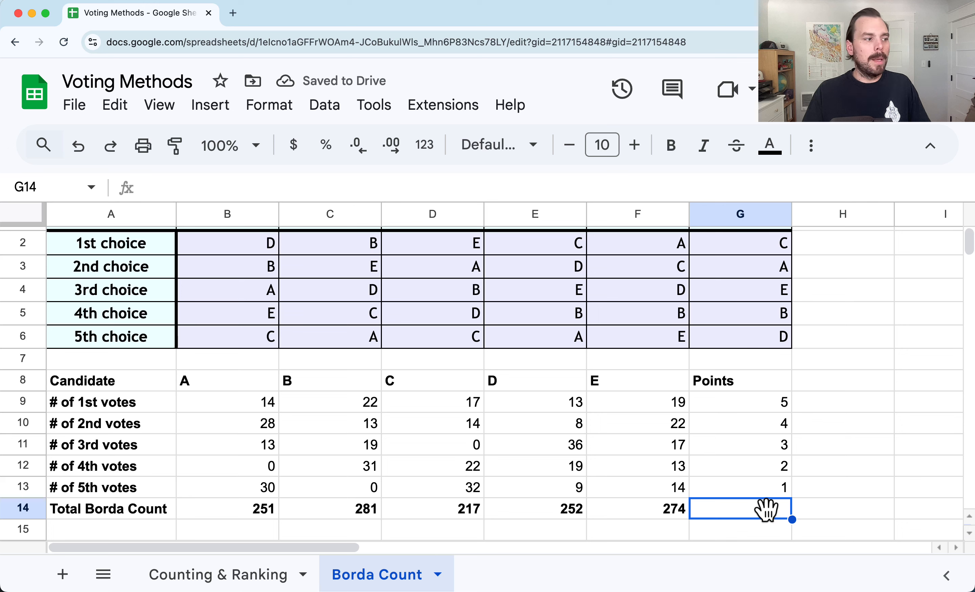
Compare the candidates' total Borda counts in row 14 to identify the winner
left_click(265, 510)
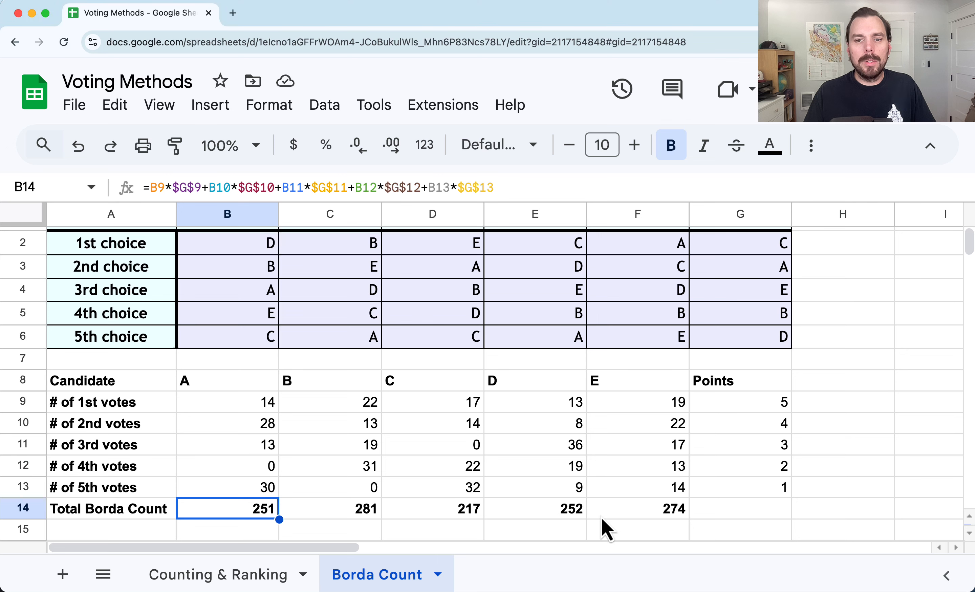
left_click(613, 516)
left_click(298, 516)
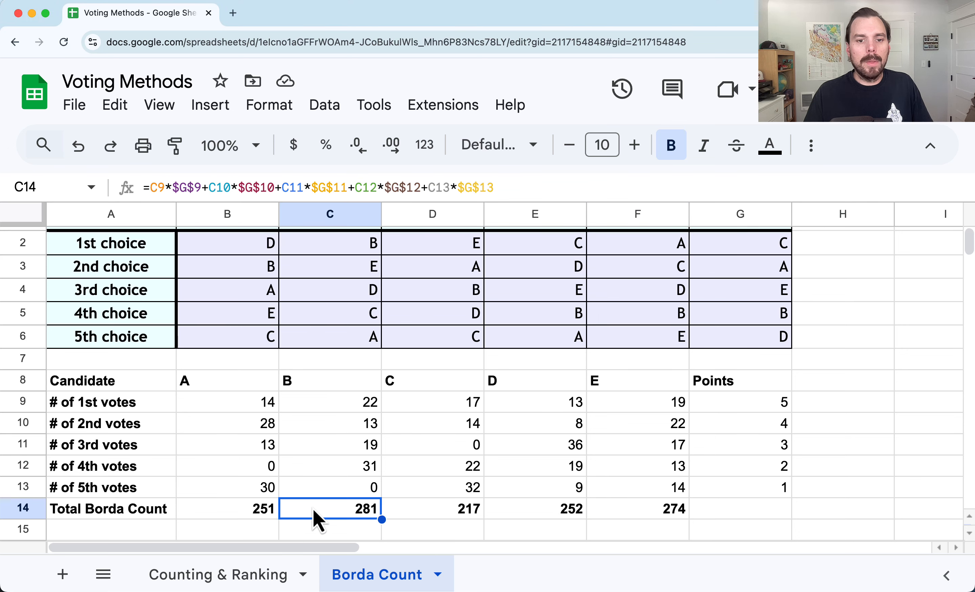